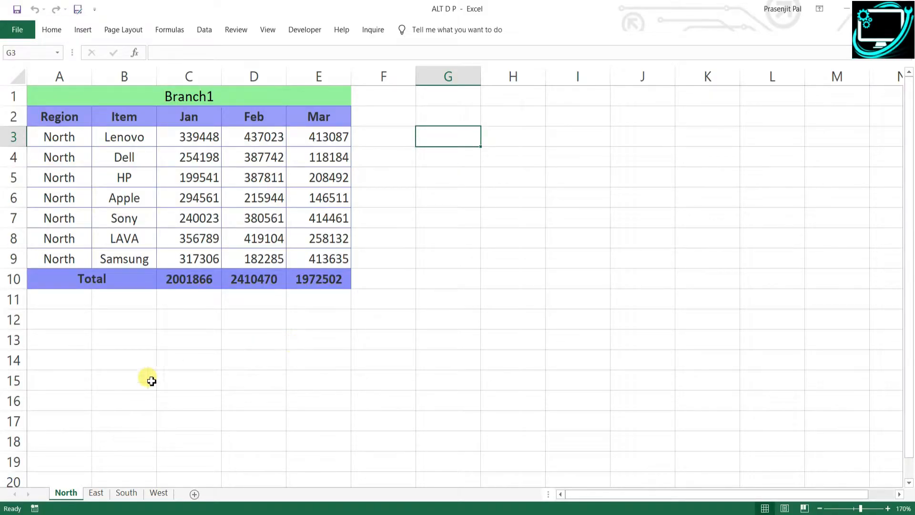
Review the branch sales tables on the North, East, South and West sheets.
click(95, 493)
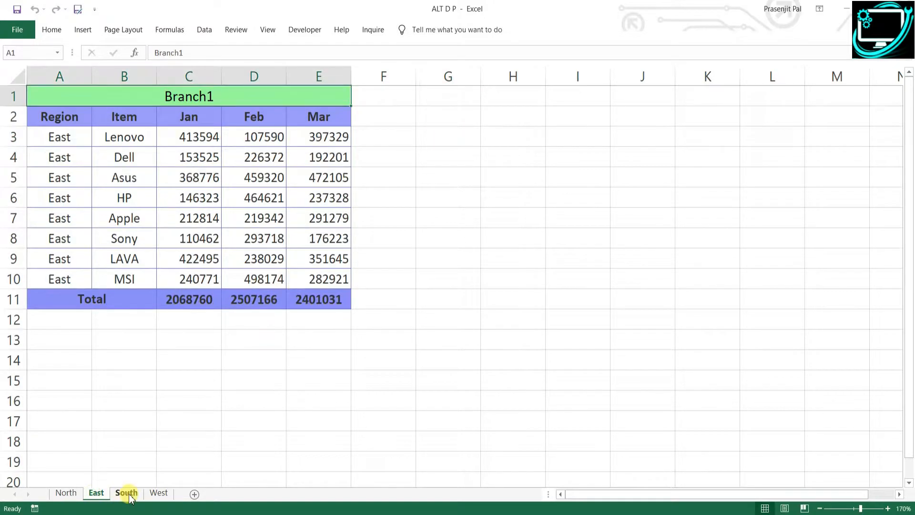
click(126, 493)
click(159, 493)
click(69, 493)
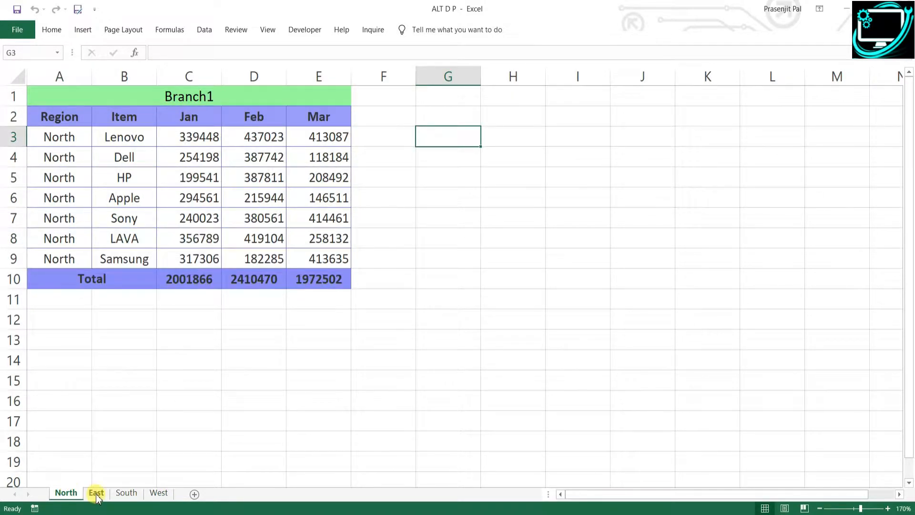
click(95, 494)
click(135, 494)
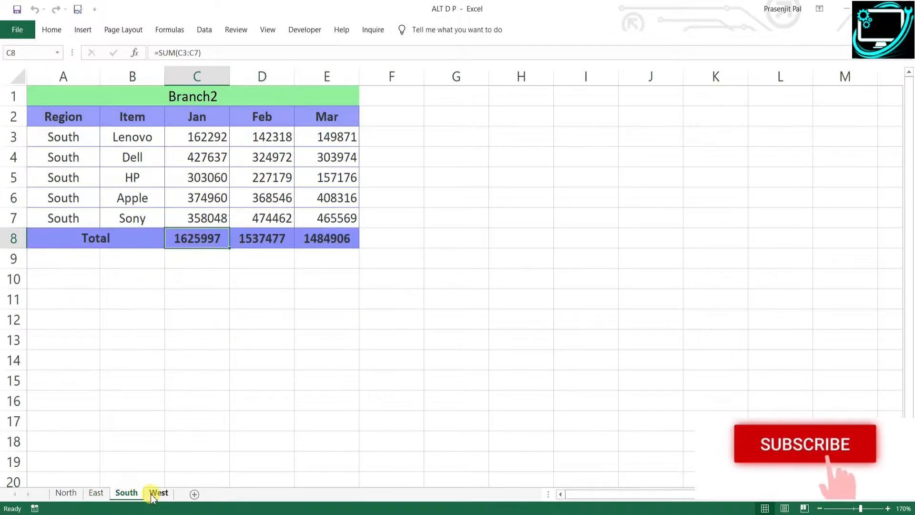
click(158, 493)
click(66, 494)
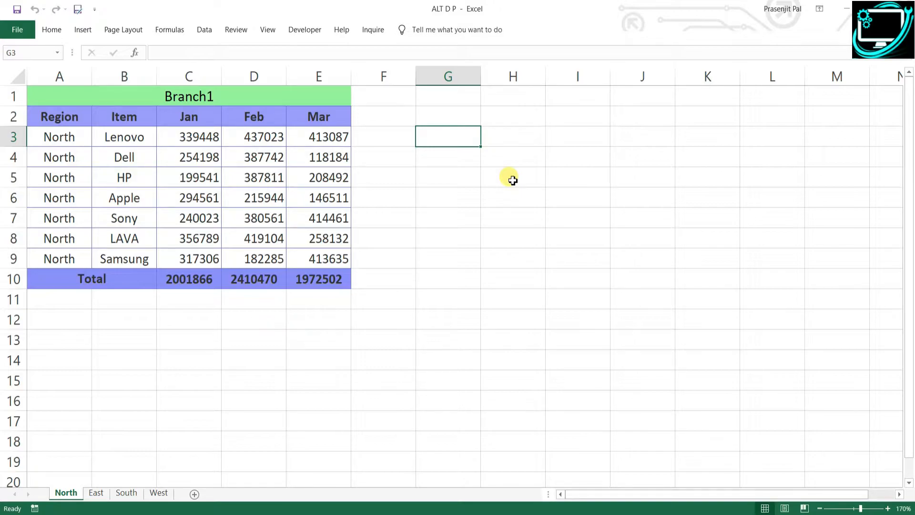
Start the PivotTable and PivotChart Wizard for a PivotTable from multiple consolidation ranges with a single automatically created page field.
key(alt+d)
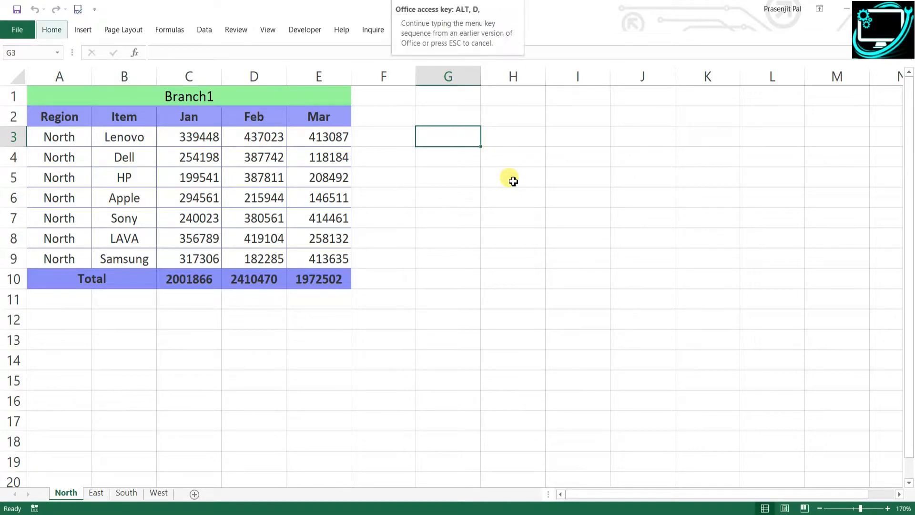
key(p)
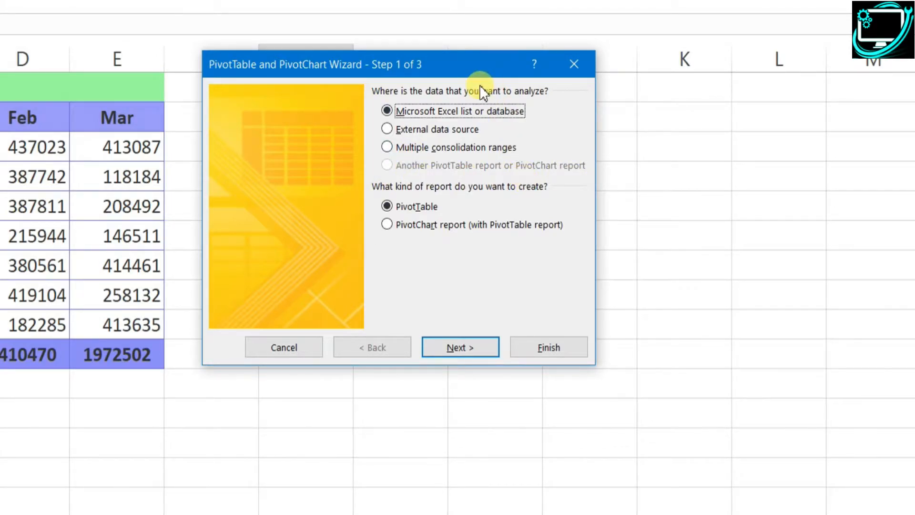
click(417, 147)
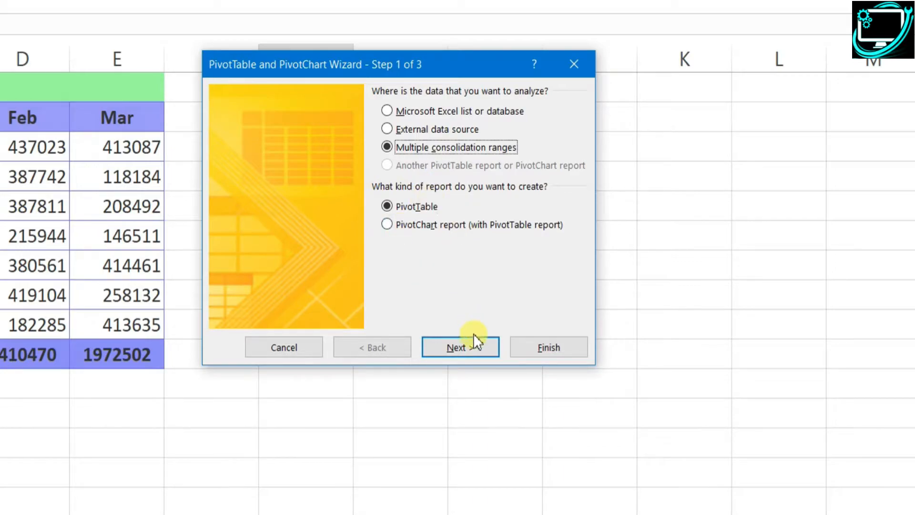
click(470, 346)
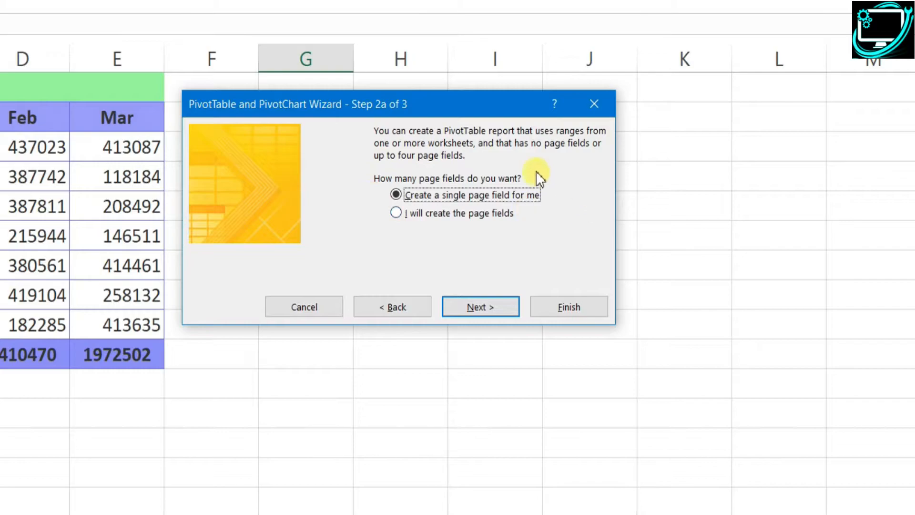
click(495, 307)
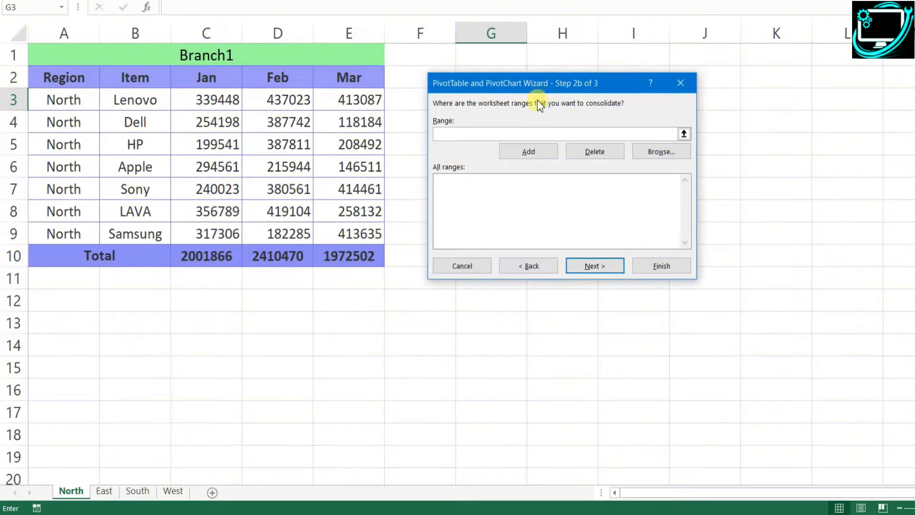
Add the North sheet's range $B$2:$E$9, leaving out the Region column and Total row, to the consolidation ranges.
drag(602, 76, 605, 51)
drag(135, 77, 347, 231)
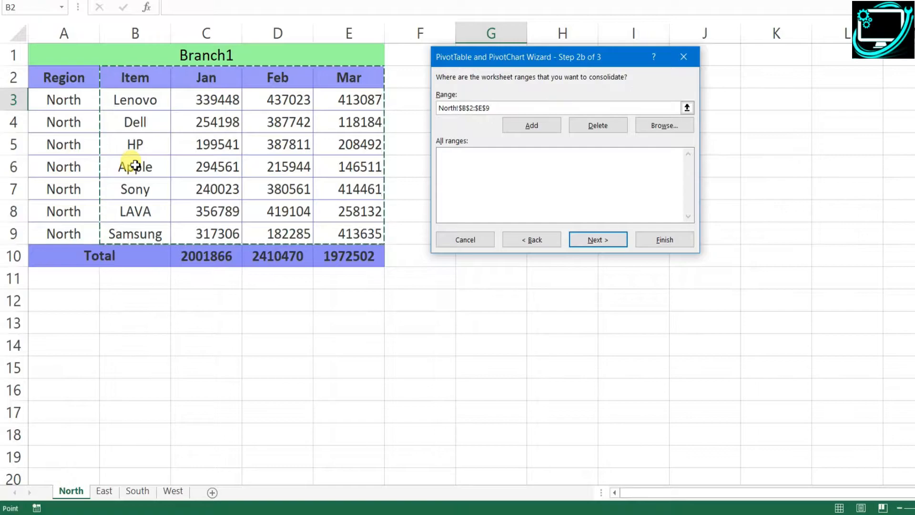
drag(55, 76, 351, 238)
drag(157, 78, 328, 229)
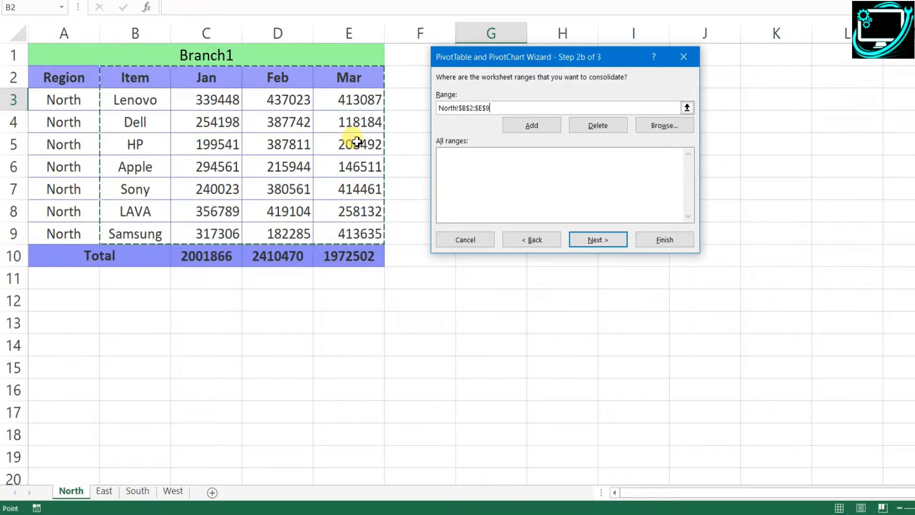
click(530, 134)
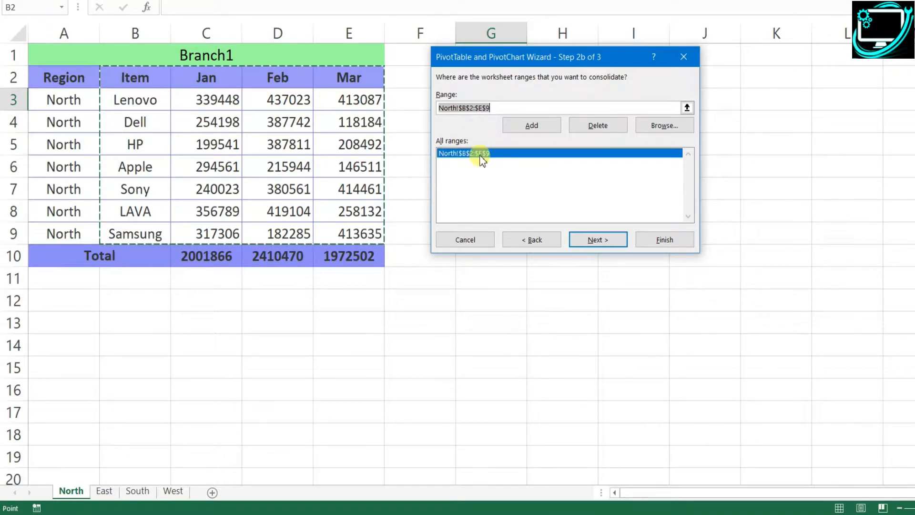
Add East!$B$2:$E$10 and South!$B$2:$E$7 to the list of consolidation ranges.
click(108, 483)
drag(135, 77, 362, 256)
click(544, 127)
click(137, 491)
drag(144, 77, 358, 189)
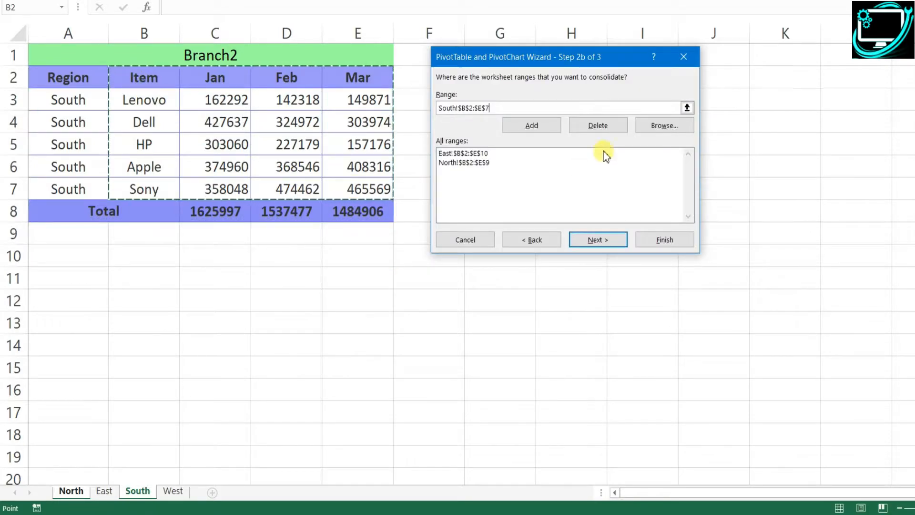
click(548, 126)
Add the West sheet's range $B$2:$F$7, including its Jan column, to the consolidation ranges.
click(173, 490)
drag(627, 63, 740, 63)
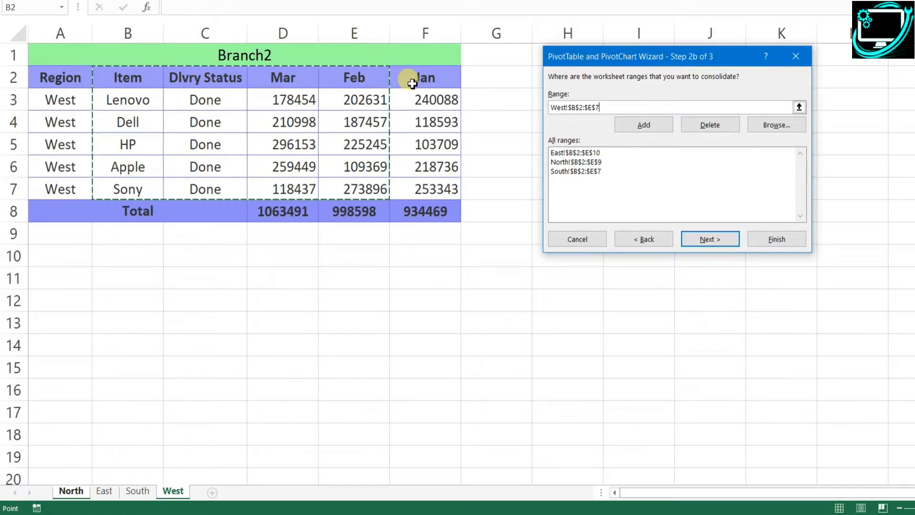
click(139, 490)
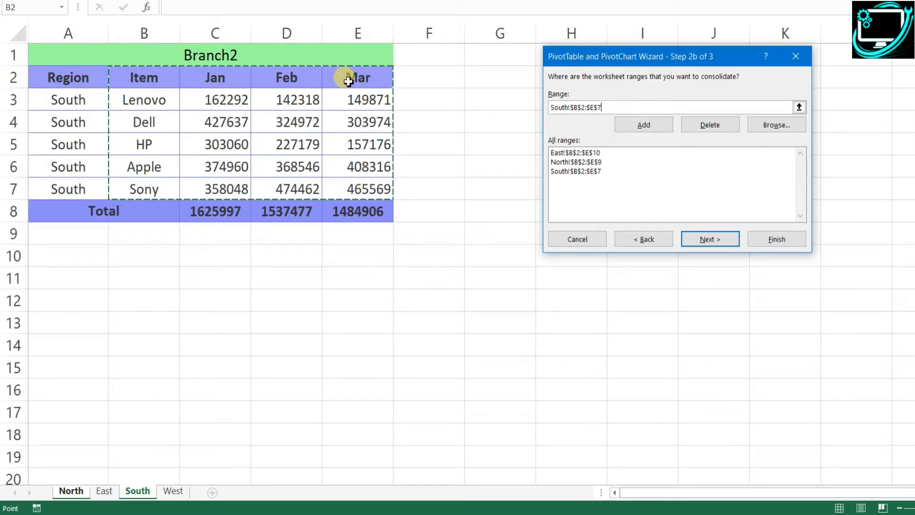
click(173, 491)
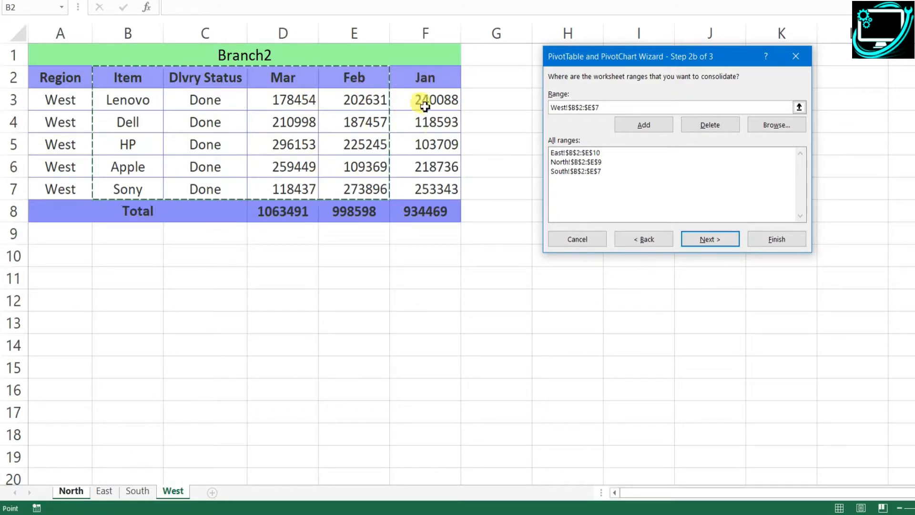
drag(152, 81, 420, 187)
click(639, 127)
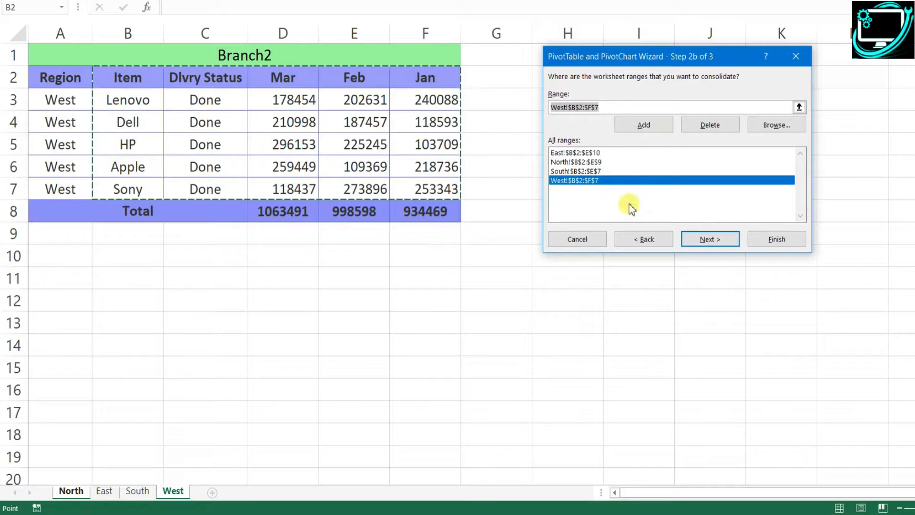
Proceed to the report location, choose a new worksheet and create the consolidated PivotTable.
click(711, 239)
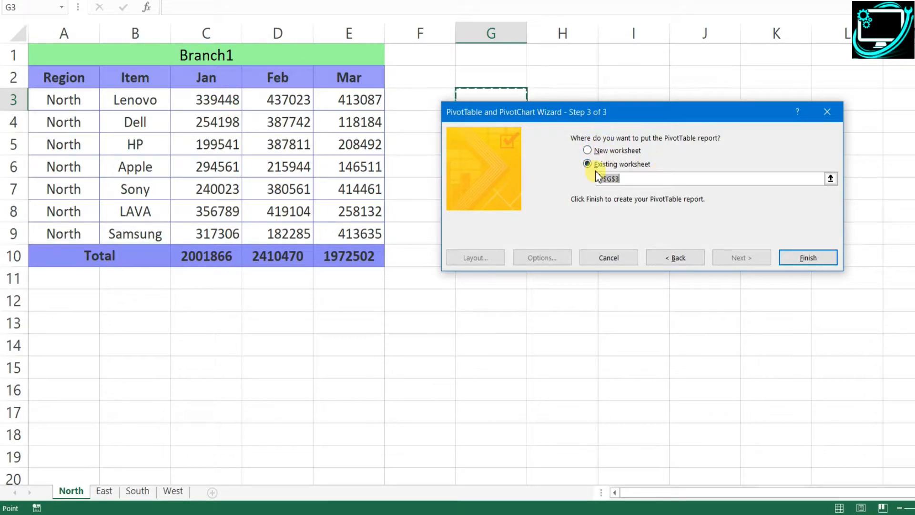
drag(680, 108, 671, 139)
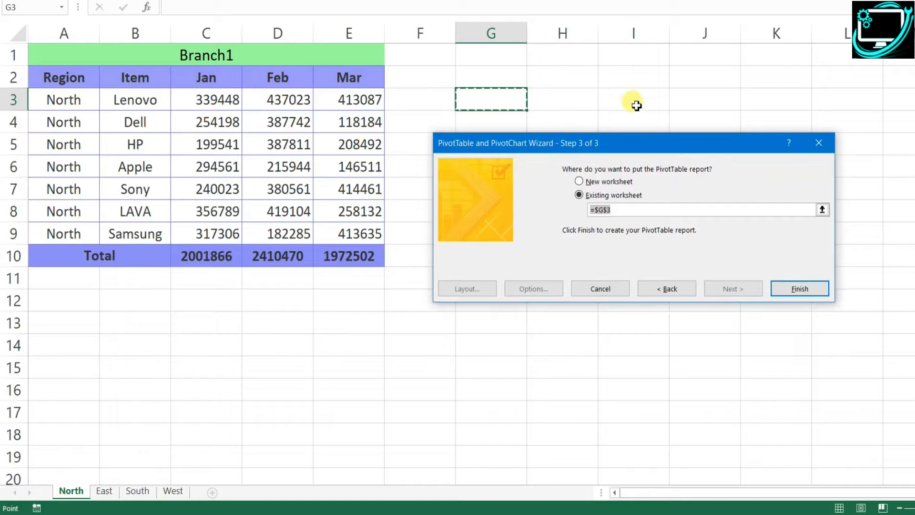
click(567, 92)
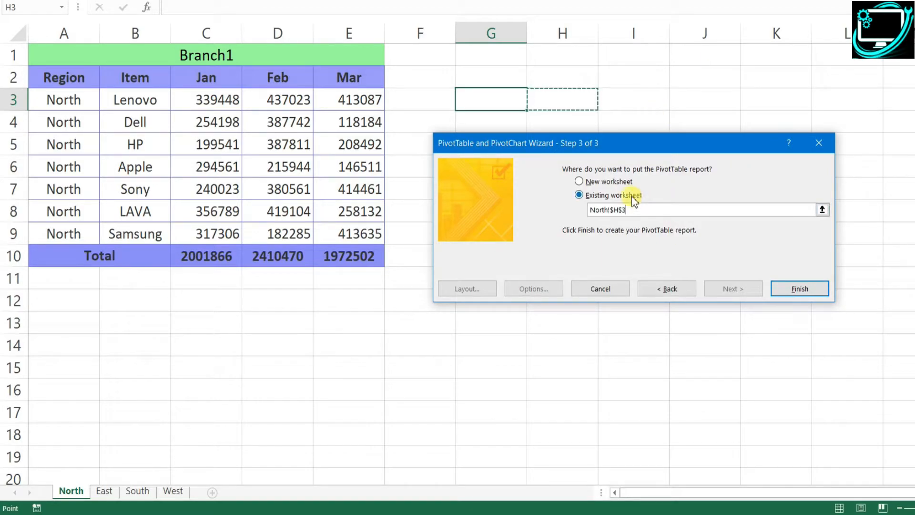
click(616, 184)
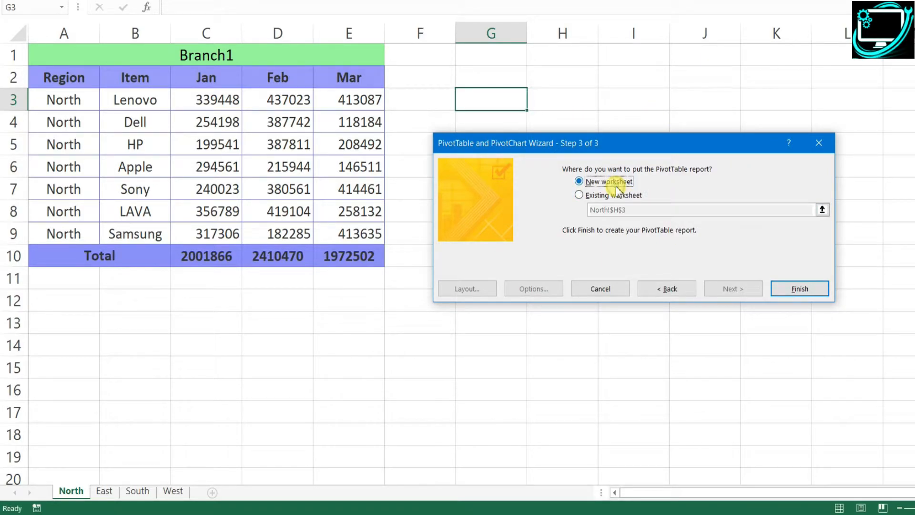
click(791, 289)
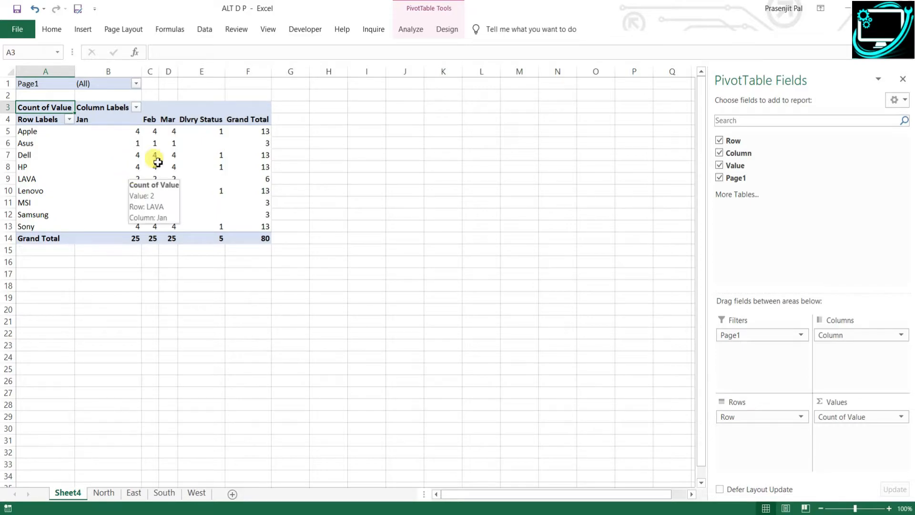
Compare the Dlvry Status column in the West sheet's source data with the Dlvry Status counts in the PivotTable.
click(197, 493)
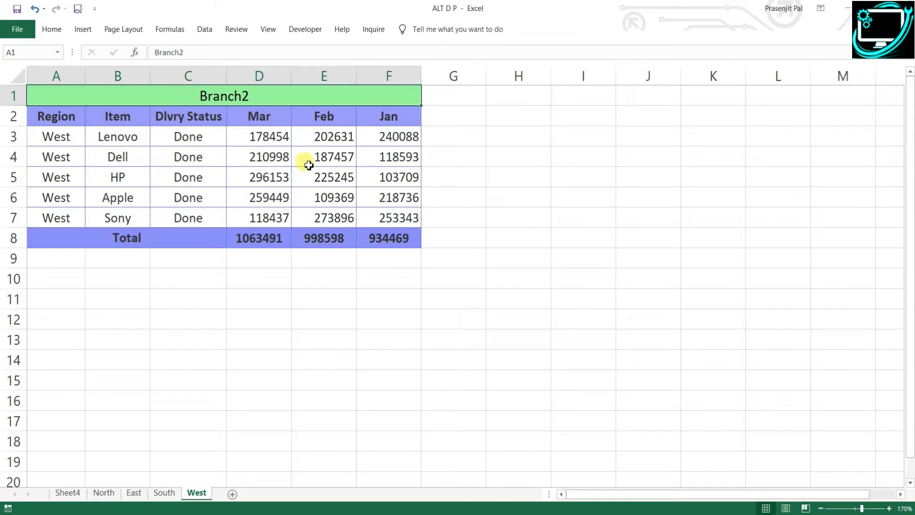
drag(133, 121, 370, 218)
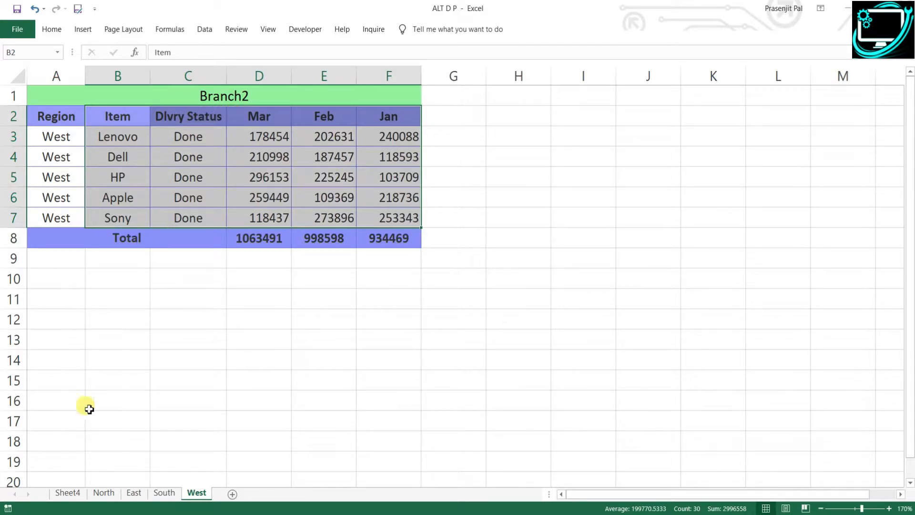
click(68, 493)
drag(110, 122, 218, 224)
drag(196, 119, 200, 225)
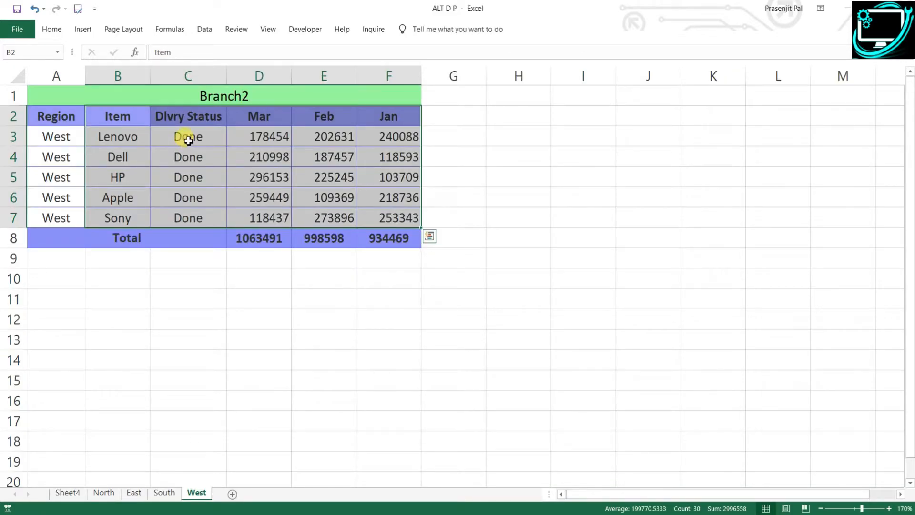
drag(188, 140, 186, 210)
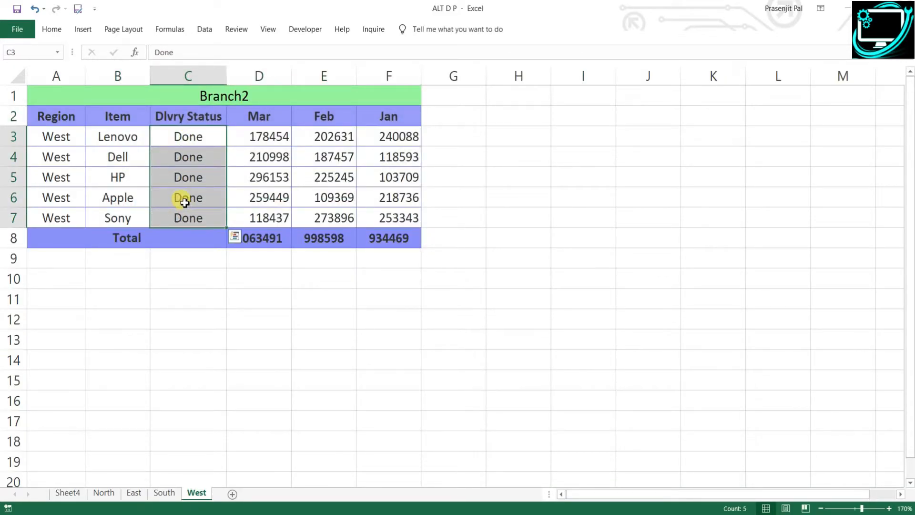
click(67, 493)
click(195, 189)
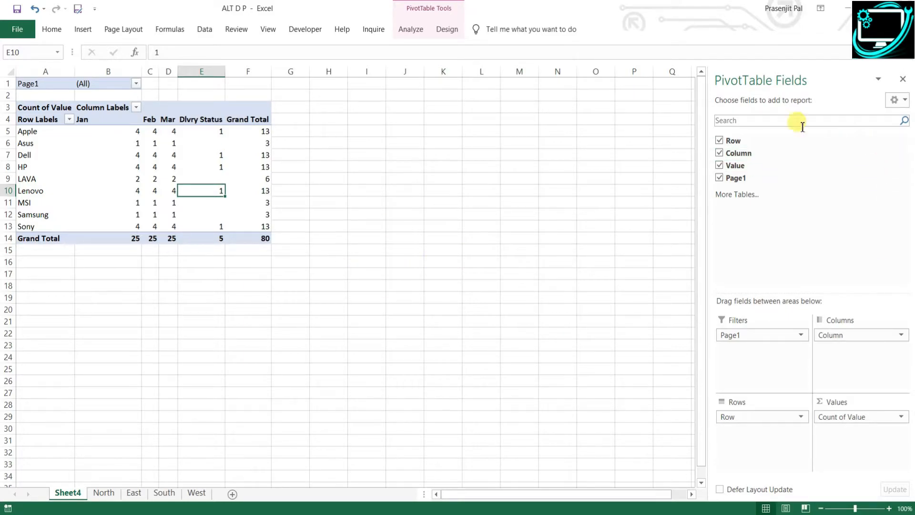
Summarize the PivotTable's value field by Sum and check the Dlvry Status column.
click(849, 422)
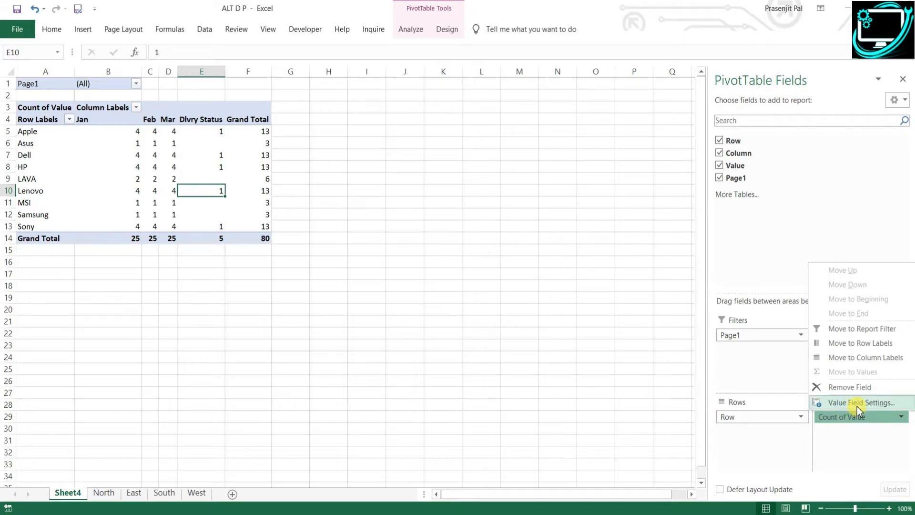
click(858, 402)
click(496, 256)
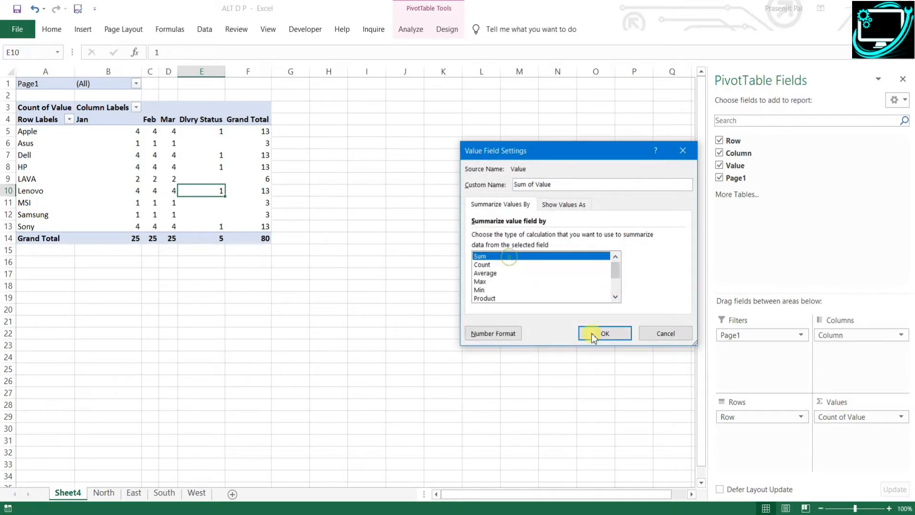
click(609, 335)
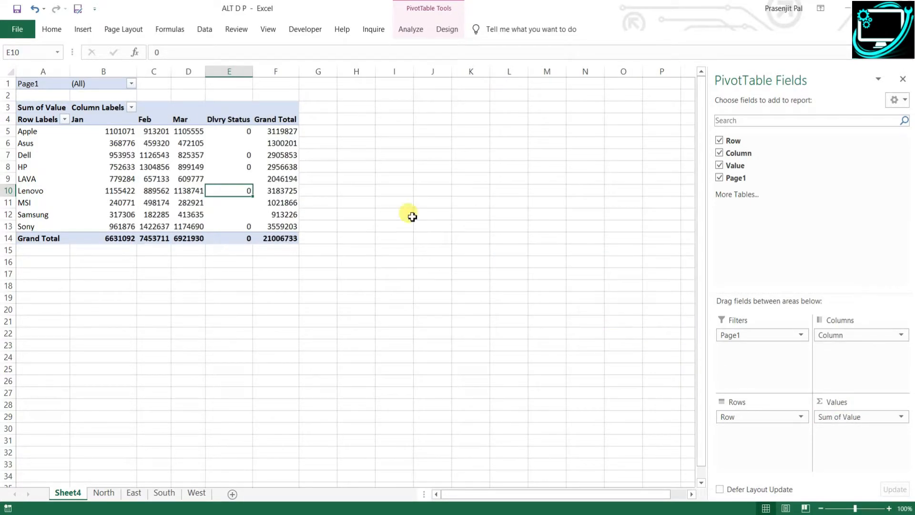
drag(242, 130, 243, 225)
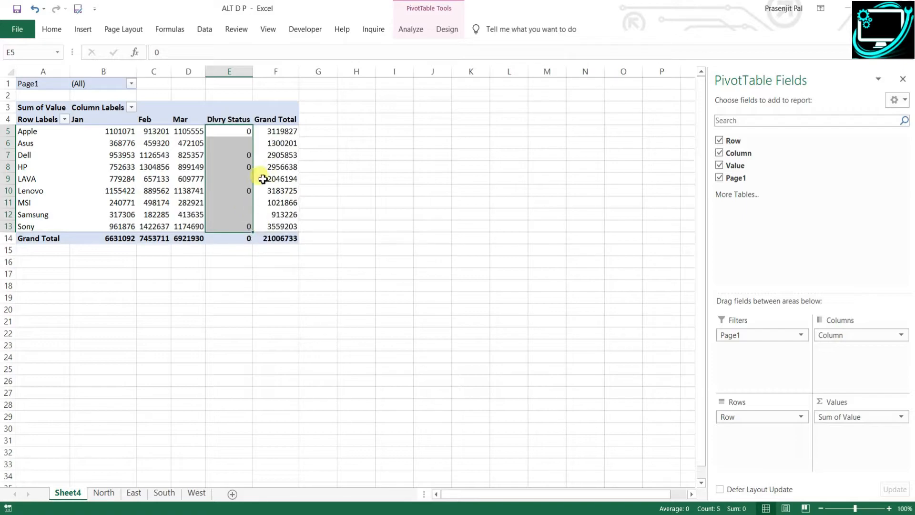
click(229, 202)
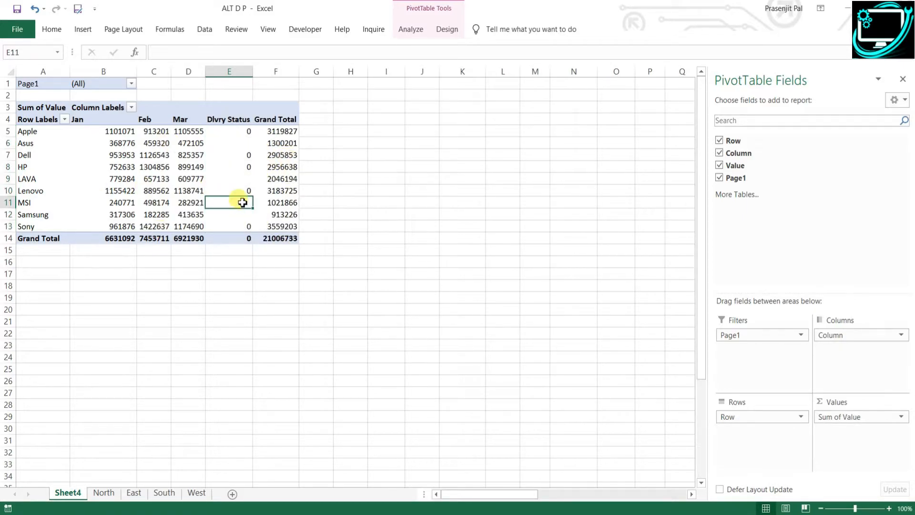
Try swapping the Row and Column fields between the PivotTable's row and column areas, and return both to their original areas.
drag(861, 345, 834, 356)
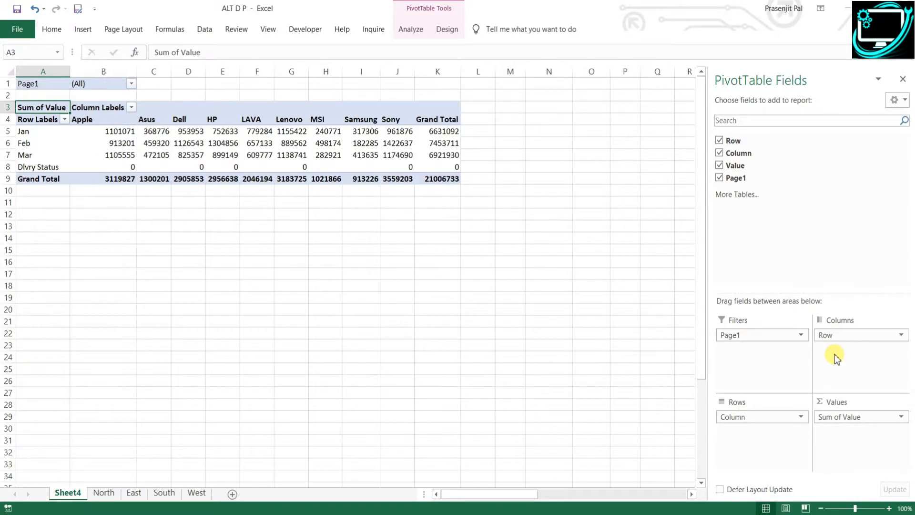
drag(16, 131, 13, 156)
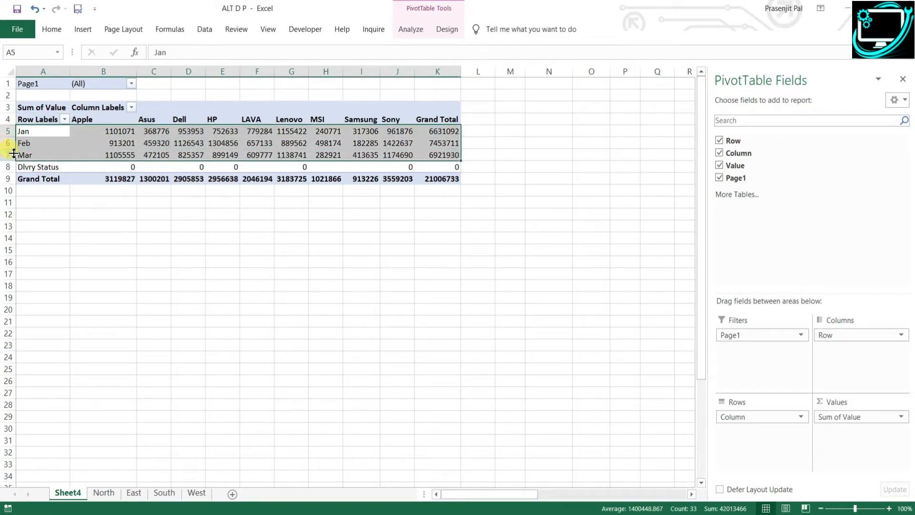
drag(838, 337, 758, 432)
drag(763, 417, 843, 352)
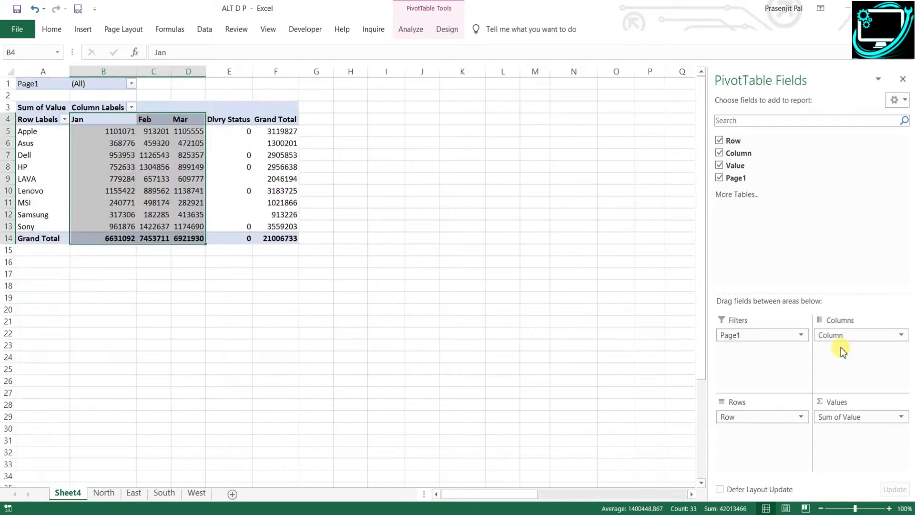
Paste the North sheet's January total as a value into cell B16 below the PivotTable.
click(135, 266)
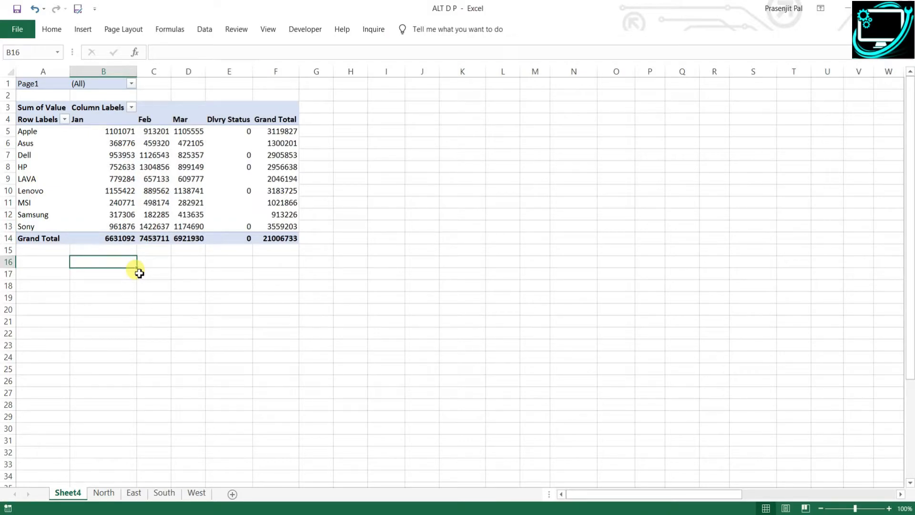
click(205, 495)
click(264, 241)
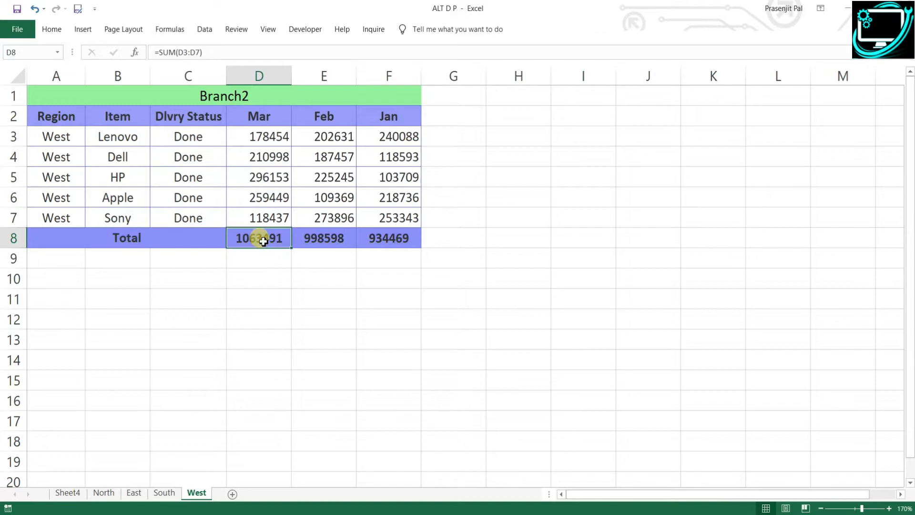
click(71, 493)
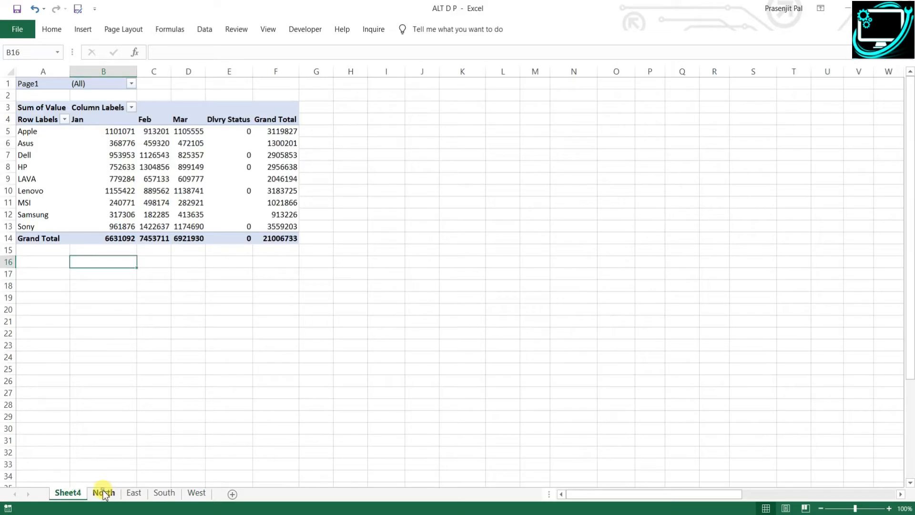
click(104, 494)
key(ctrl+c)
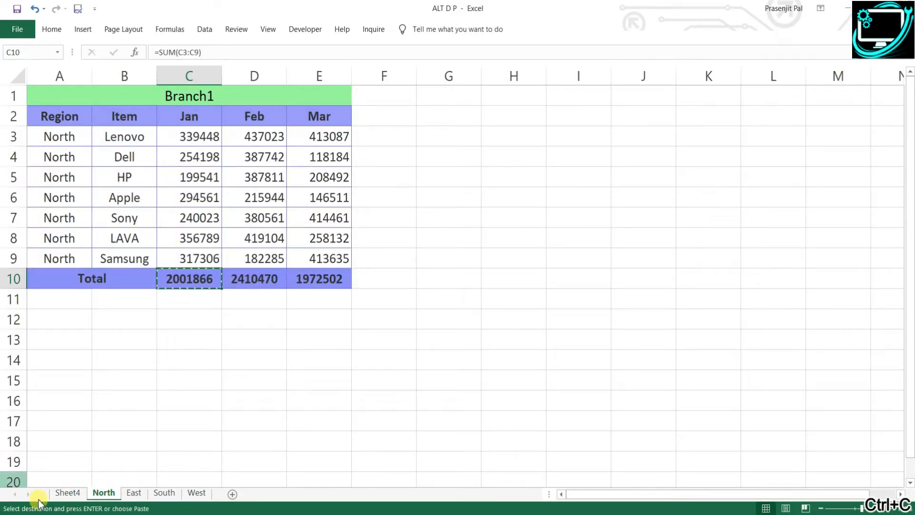
click(68, 492)
key(alt+e)
key(s)
key(v)
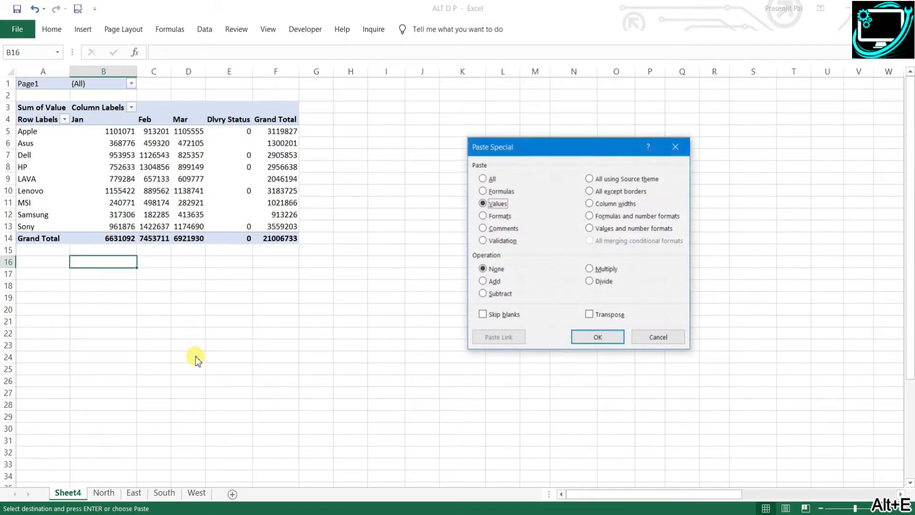
key(Return)
Paste the East sheet's January total as a value into cell B17 on Sheet4.
click(134, 493)
click(196, 298)
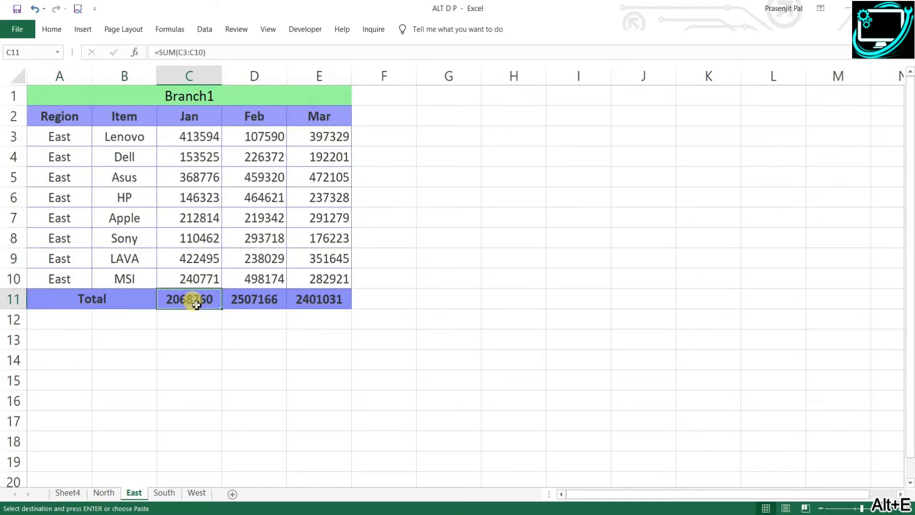
key(ctrl+c)
click(68, 492)
click(112, 276)
key(alt+e)
key(s)
key(v)
key(Return)
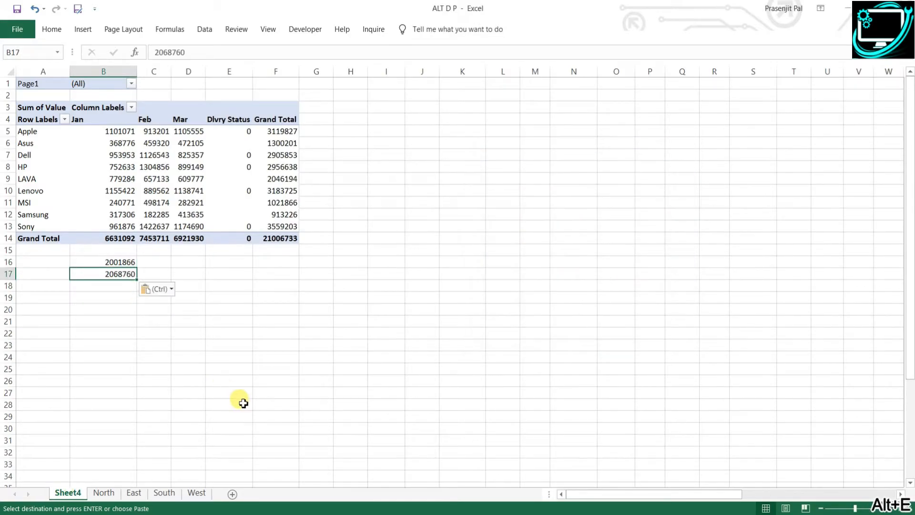
Paste the South sheet's January total as a value into cell B18 on Sheet4.
click(164, 493)
key(ctrl+c)
click(68, 493)
click(108, 288)
key(alt+e)
key(s)
key(v)
key(Return)
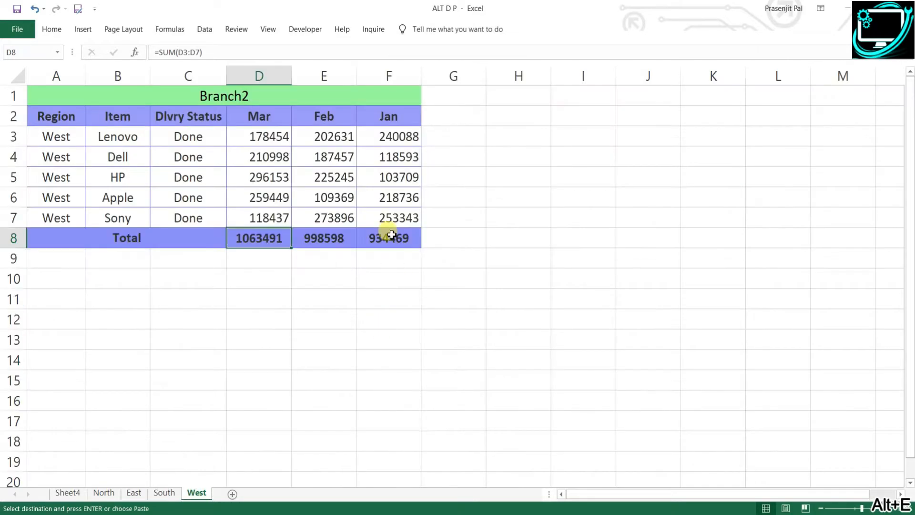
Paste the West sheet's January total as a value into cell B19 on Sheet4.
click(392, 237)
key(ctrl+c)
click(70, 493)
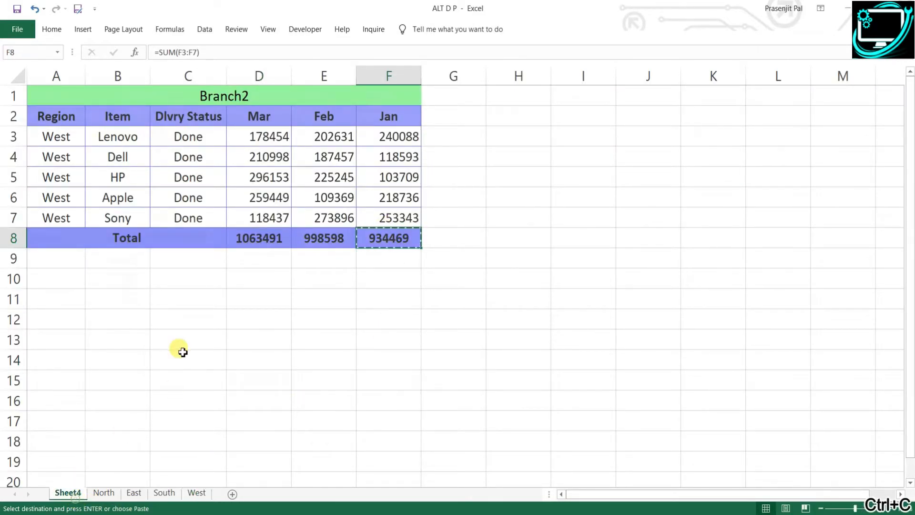
click(125, 298)
key(alt+e)
key(s)
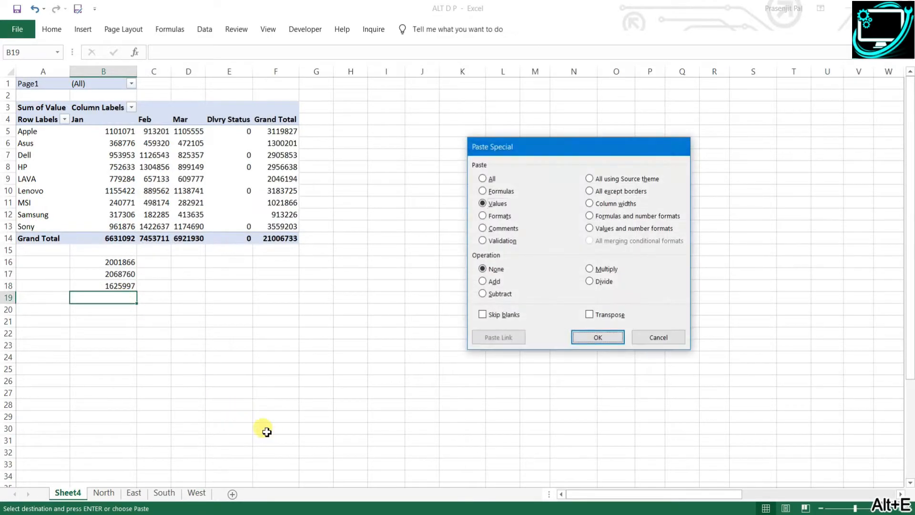
key(v)
key(Return)
Sum the four pasted January totals in cell B20 with =SUM(B16:B19).
key(Down)
key(alt+equal)
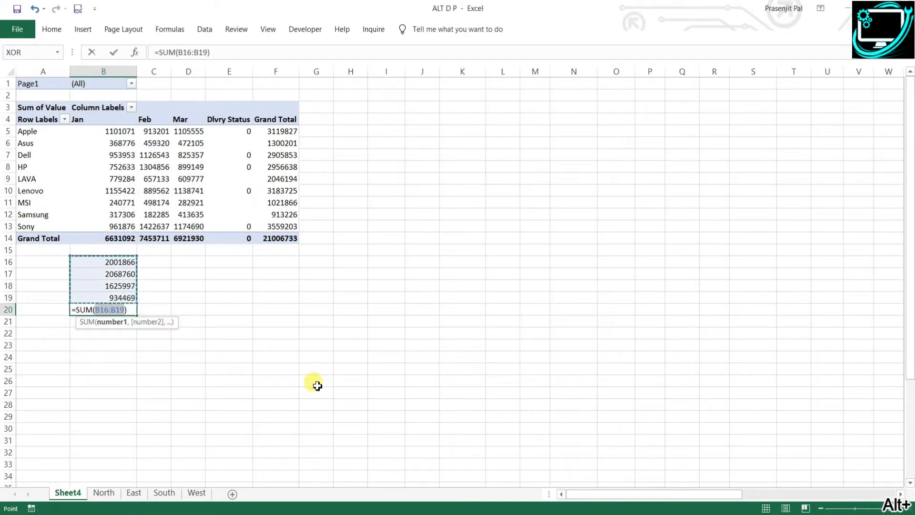
key(Return)
click(127, 310)
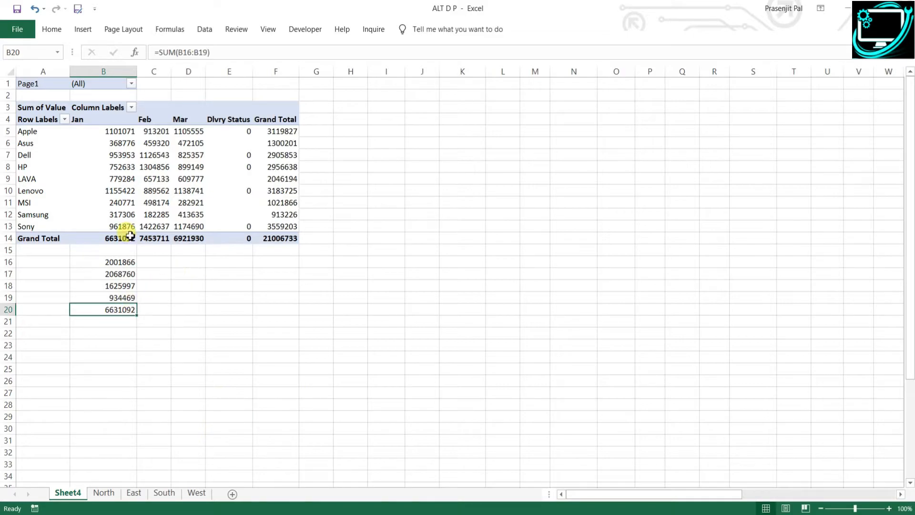
Compare cell B20 with the PivotTable's January grand total, and check the order of the month columns on the West sheet.
ctrl+click(125, 238)
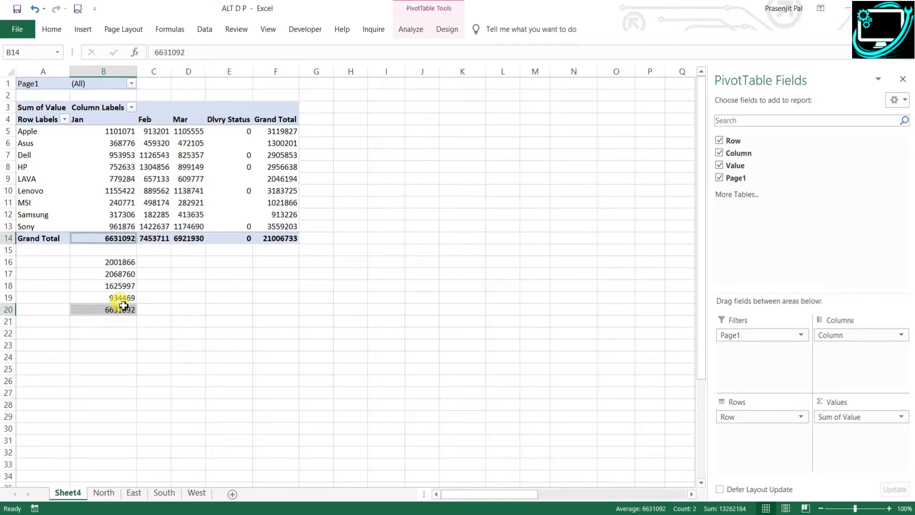
click(197, 492)
drag(282, 117, 367, 119)
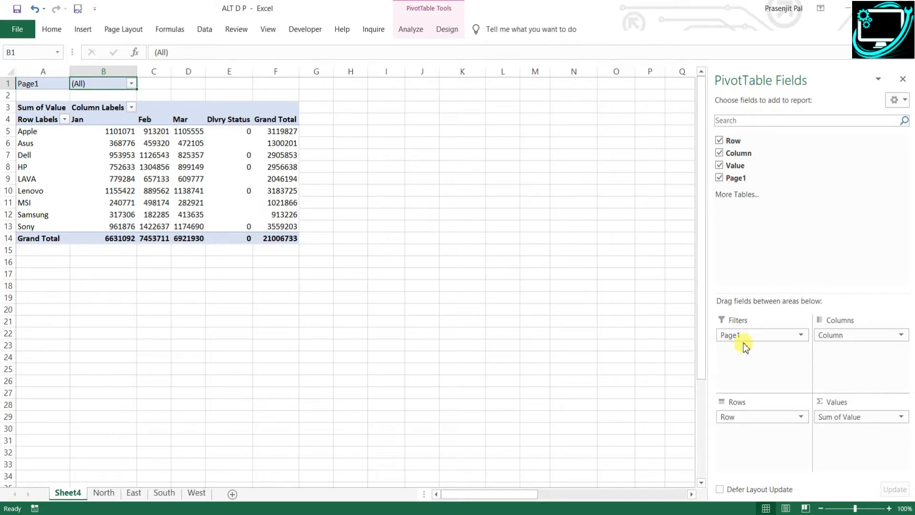
Try removing the Page1 field from the PivotTable's filters, restore it there and view its filter items.
drag(747, 334, 781, 237)
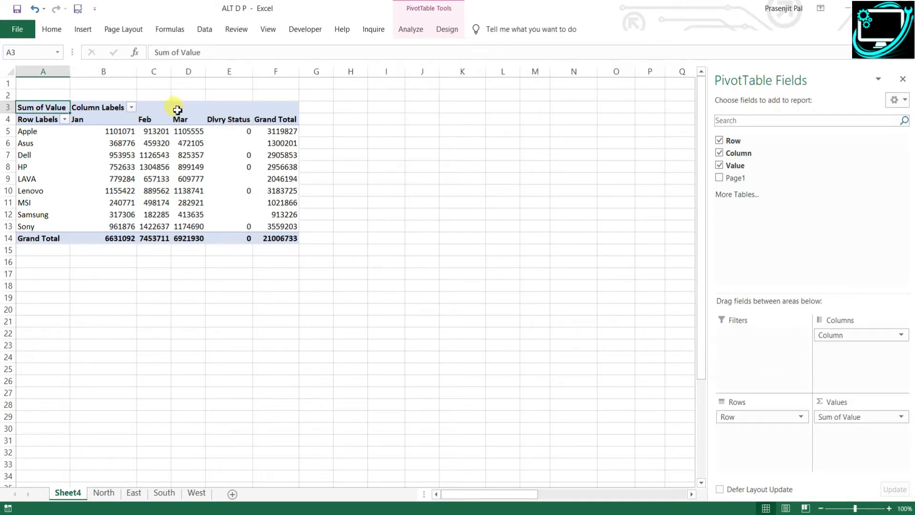
drag(737, 177, 746, 334)
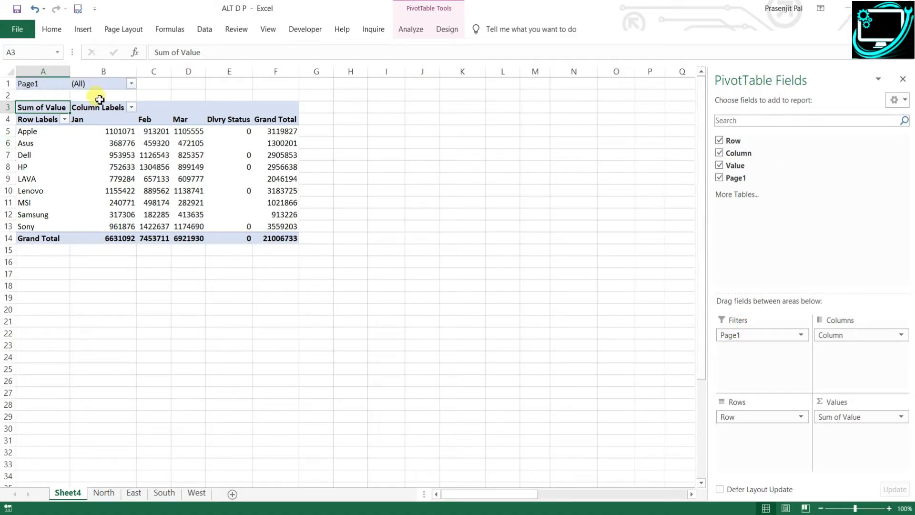
click(131, 84)
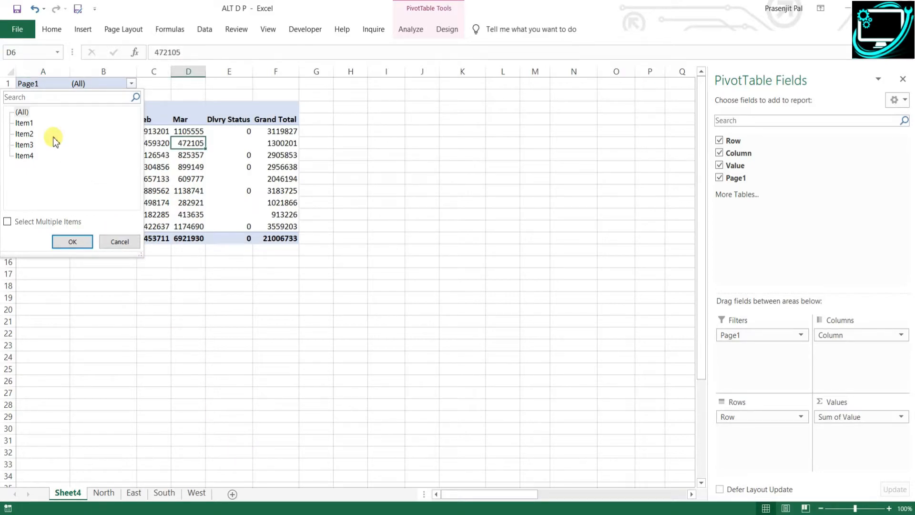
click(210, 180)
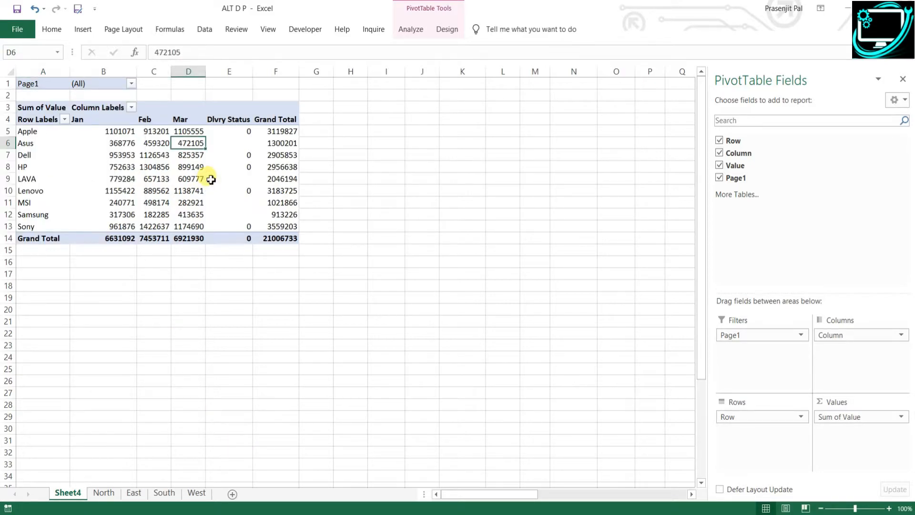
Start a new PivotTable from the North sheet with the PivotTable and PivotChart Wizard, using multiple consolidation ranges as the source.
click(104, 494)
click(419, 137)
key(alt+d)
key(p)
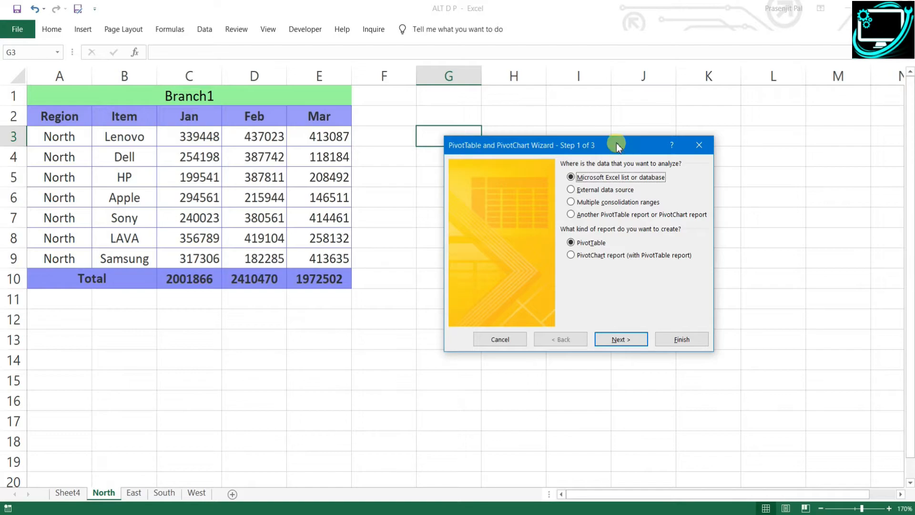
drag(617, 146, 581, 98)
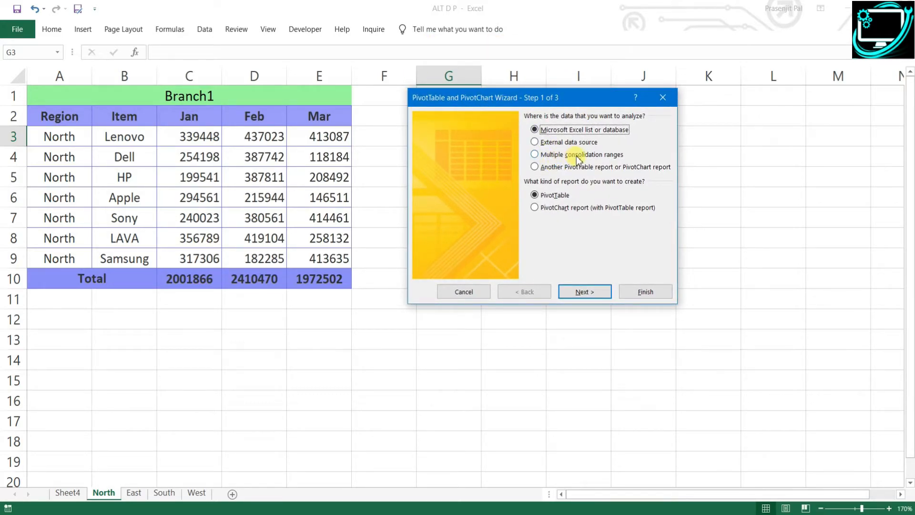
click(593, 157)
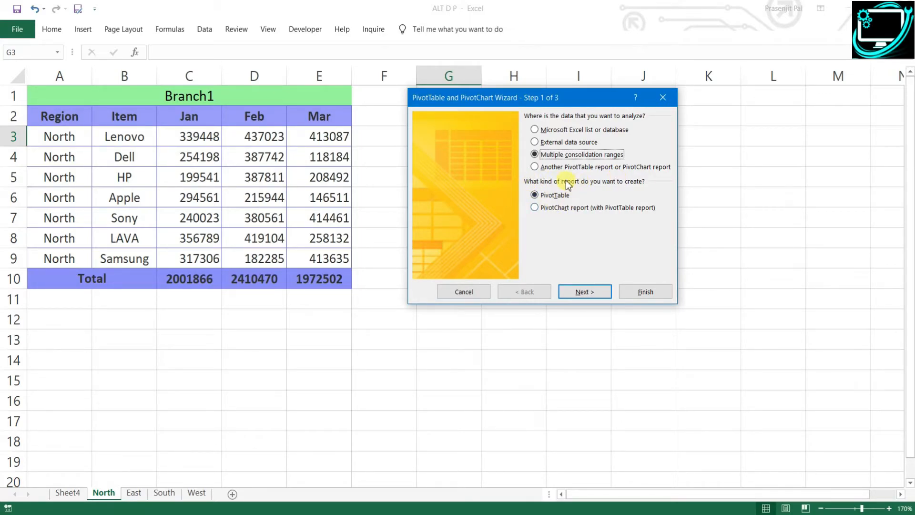
click(585, 291)
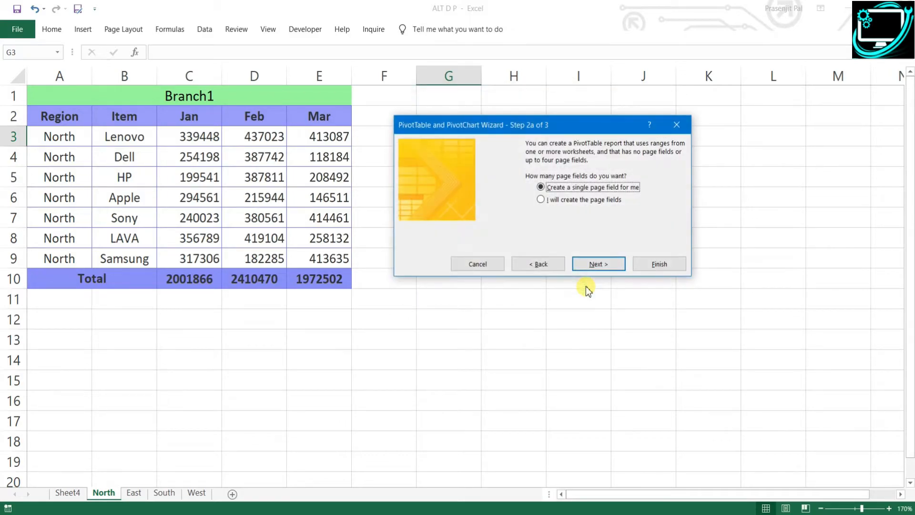
Choose to create the page fields manually and proceed to the consolidation ranges.
drag(569, 127, 540, 97)
click(528, 171)
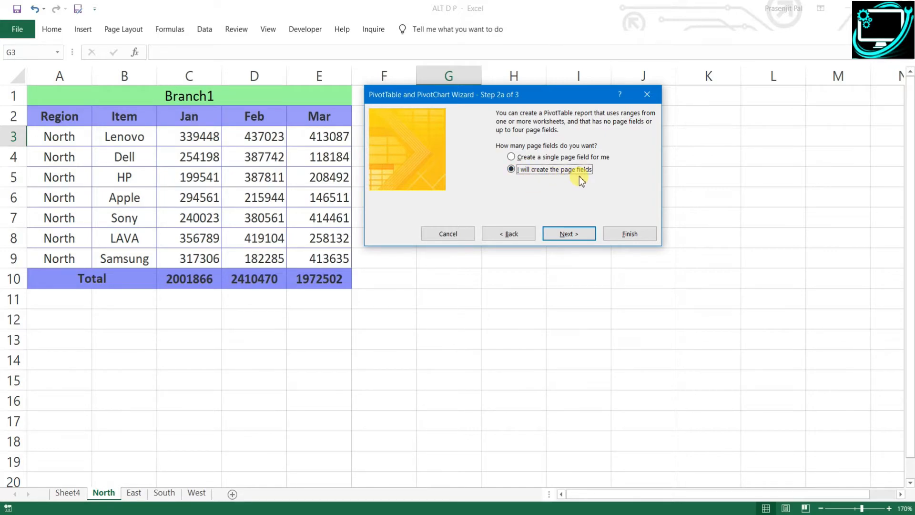
click(566, 233)
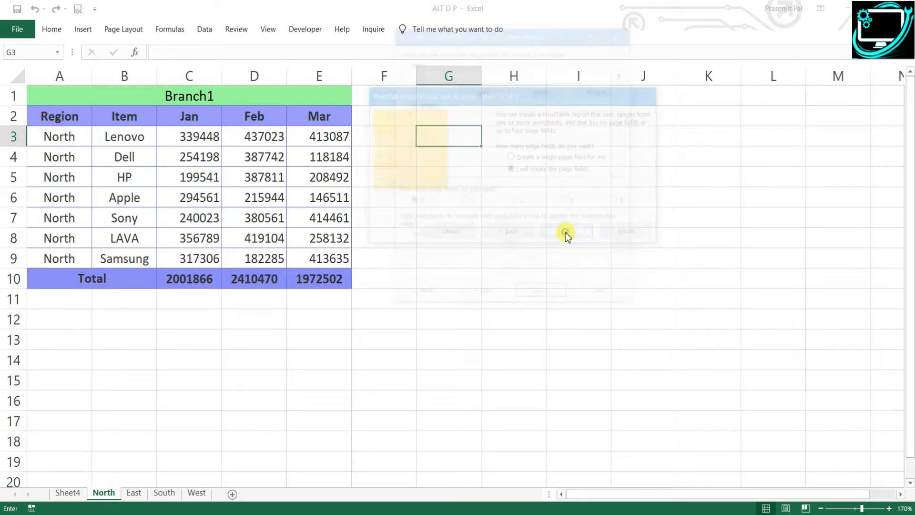
Add the North range B2:E9 and the East range B2:E10 to the consolidation ranges.
drag(524, 29, 533, 91)
drag(123, 118, 329, 257)
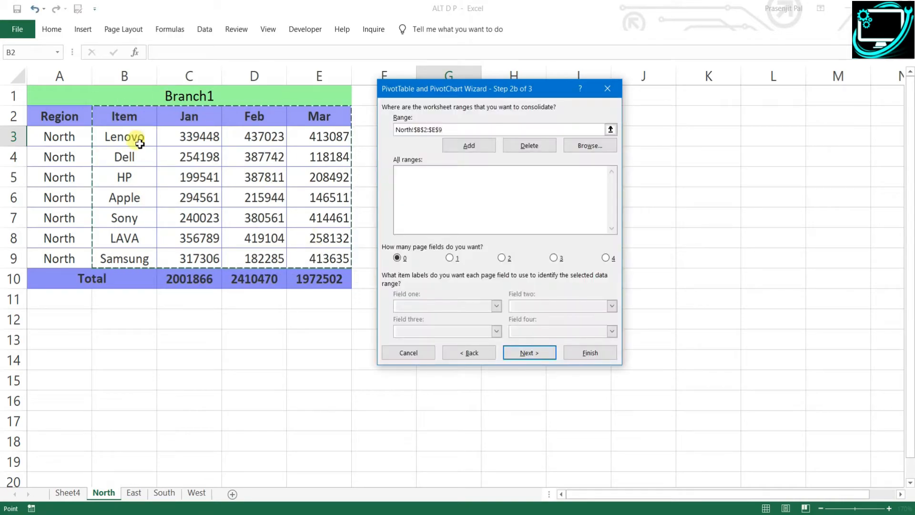
click(475, 148)
click(133, 493)
drag(109, 114, 316, 278)
click(461, 144)
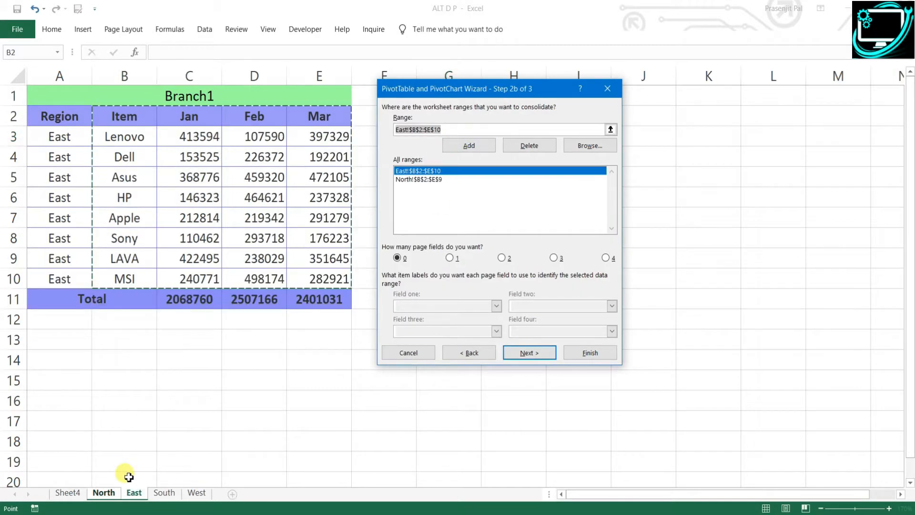
Add the South range B2:E7 and the West range B2:F7 to the consolidation ranges.
click(164, 493)
drag(129, 116, 328, 218)
click(491, 148)
click(207, 490)
drag(120, 116, 385, 213)
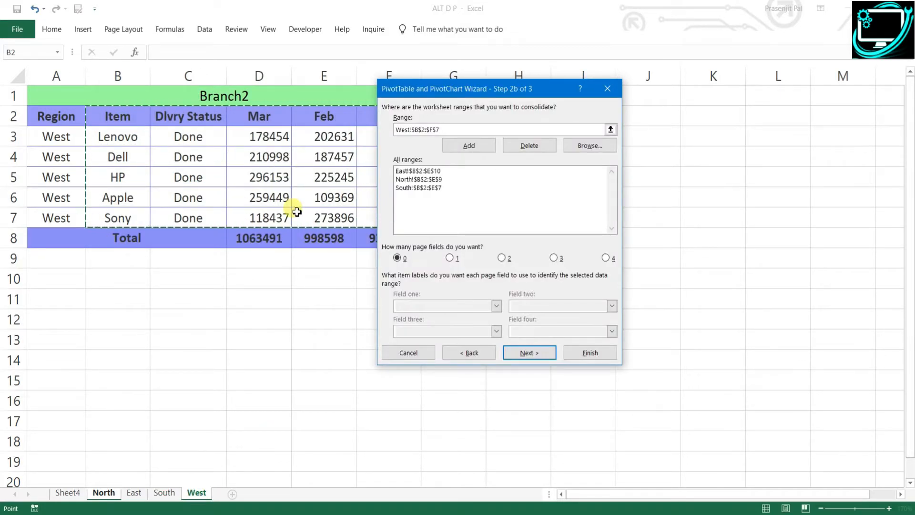
click(470, 147)
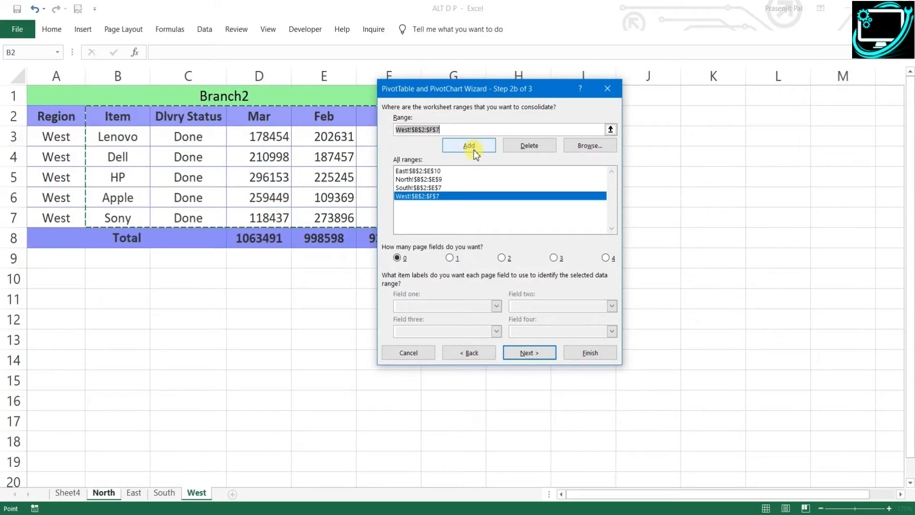
Check the South and West entries among the added ranges and set the number of page fields to 1.
click(434, 188)
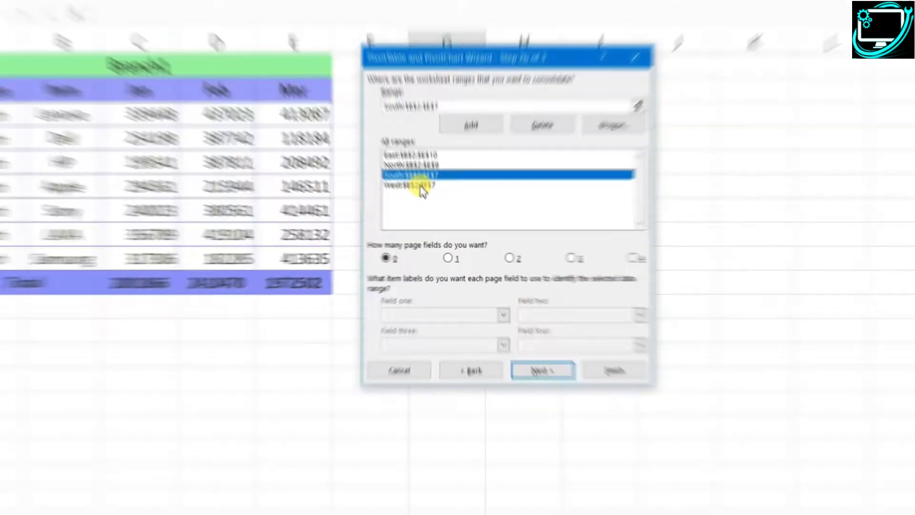
click(422, 187)
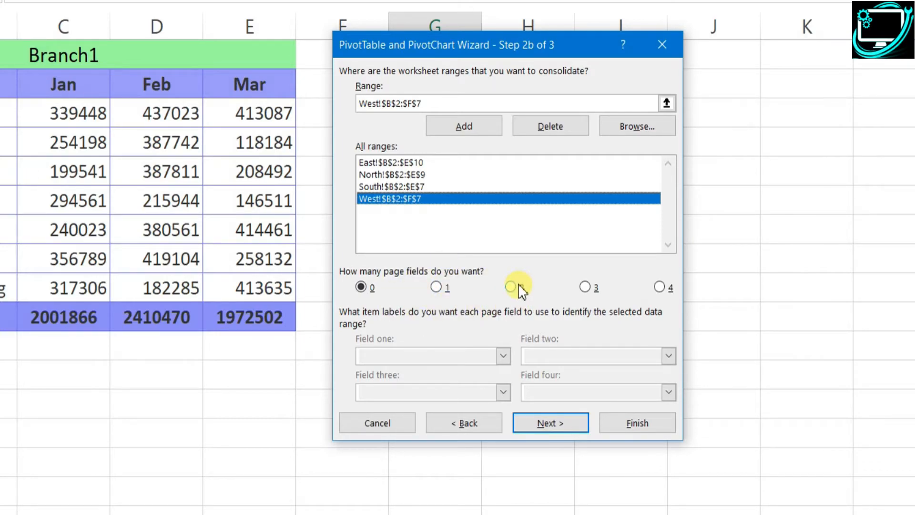
click(436, 287)
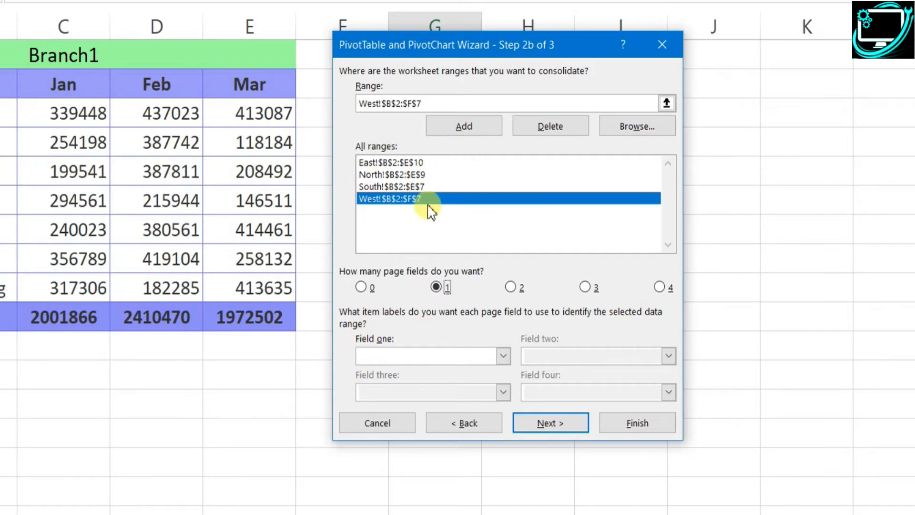
Enter the first page field's item label for the East range, N for North, S for South and W for West.
click(390, 162)
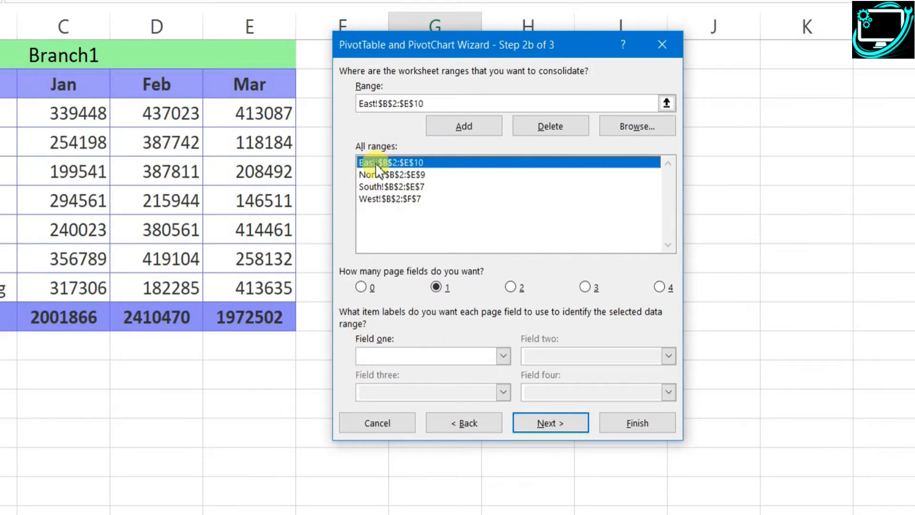
click(401, 355)
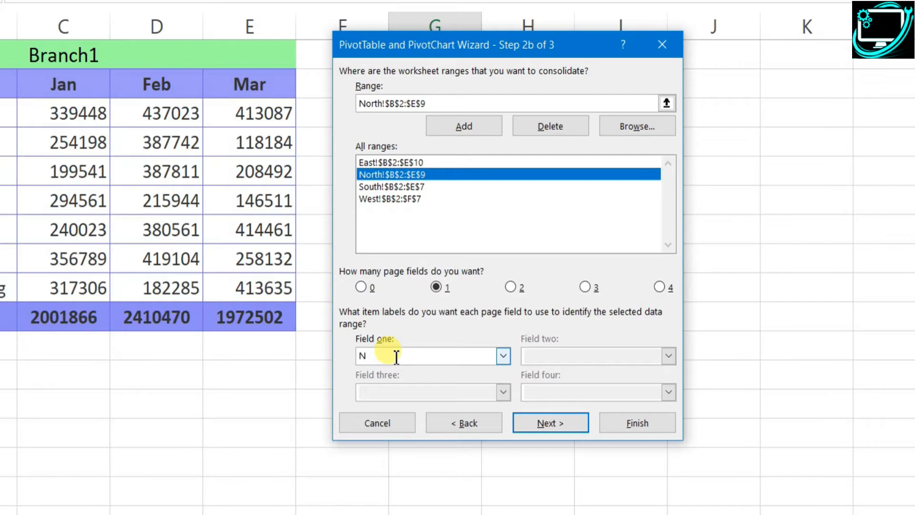
click(382, 186)
click(388, 355)
text(S)
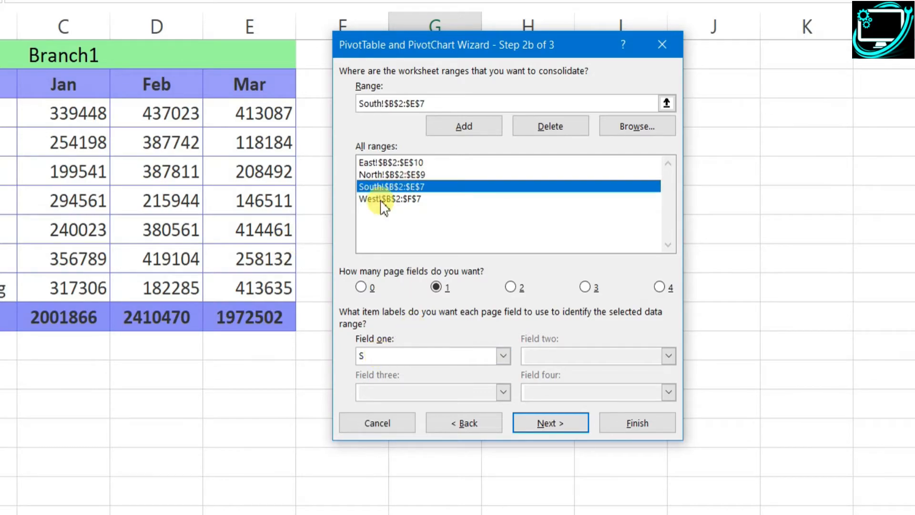
click(401, 198)
click(408, 356)
text(W)
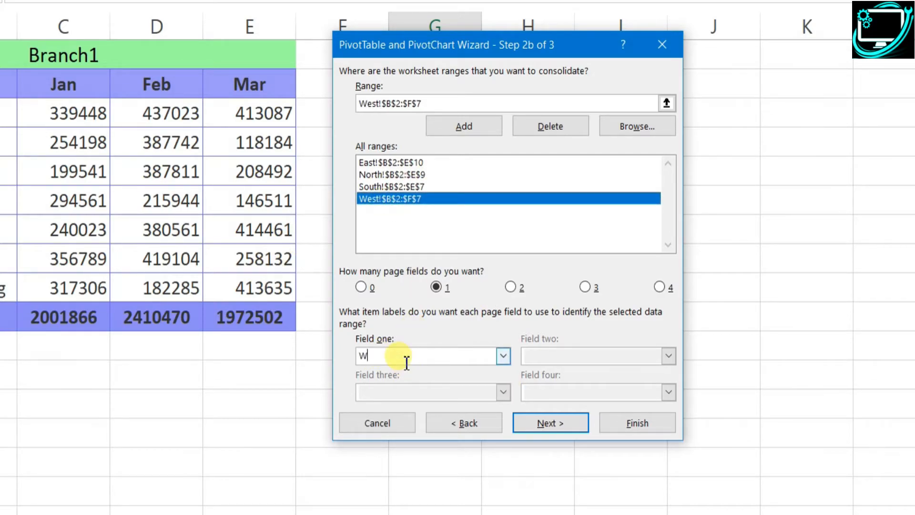
Place the PivotTable report on the existing worksheet Sheet4 at cell J3 and create it.
click(546, 423)
drag(417, 135, 493, 129)
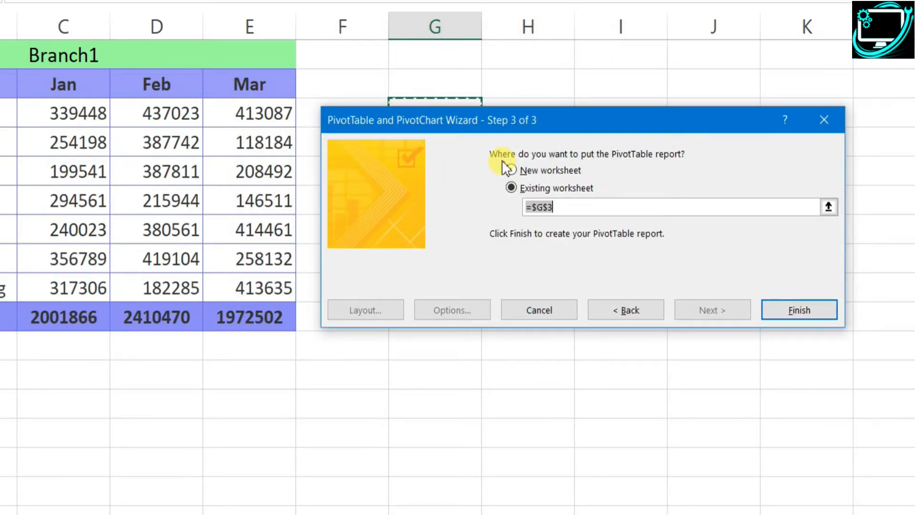
click(129, 513)
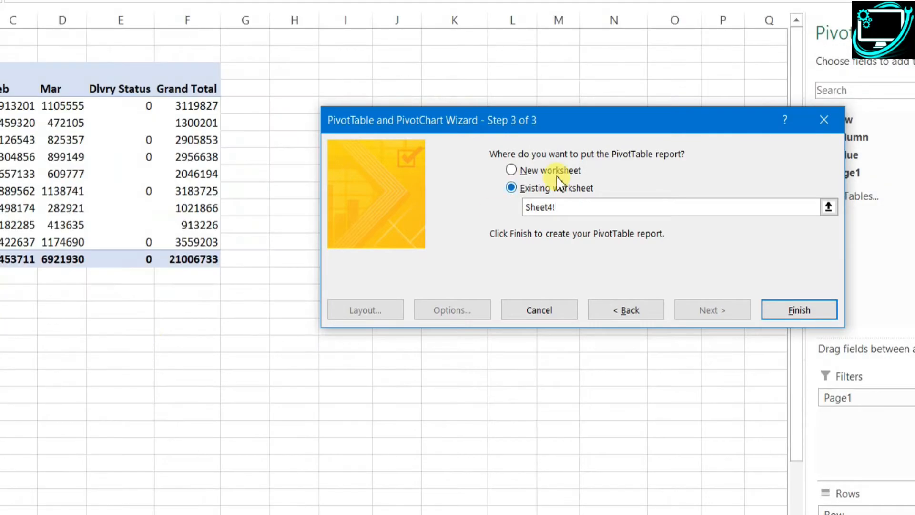
drag(613, 121, 510, 280)
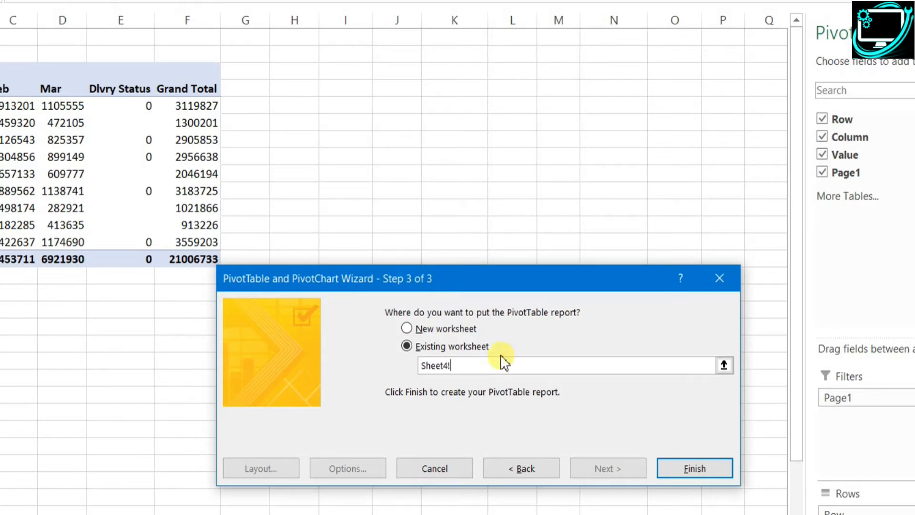
click(413, 70)
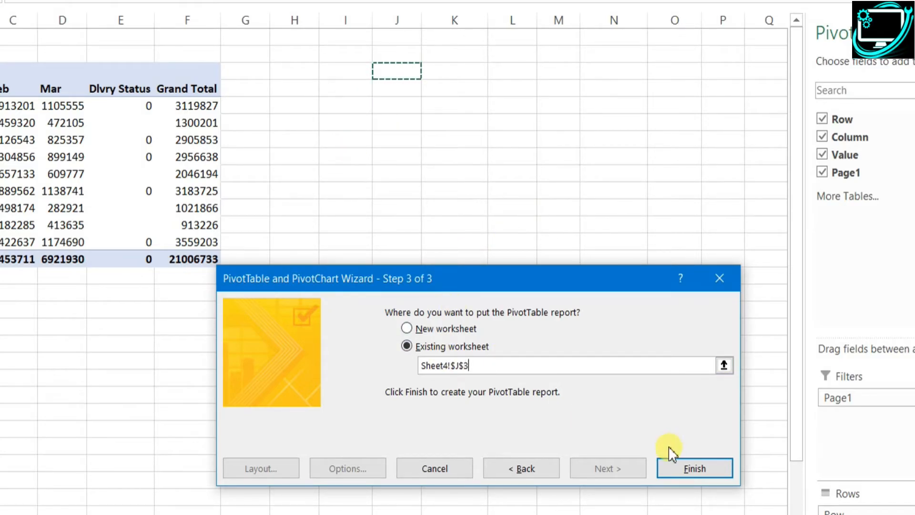
click(677, 470)
click(536, 297)
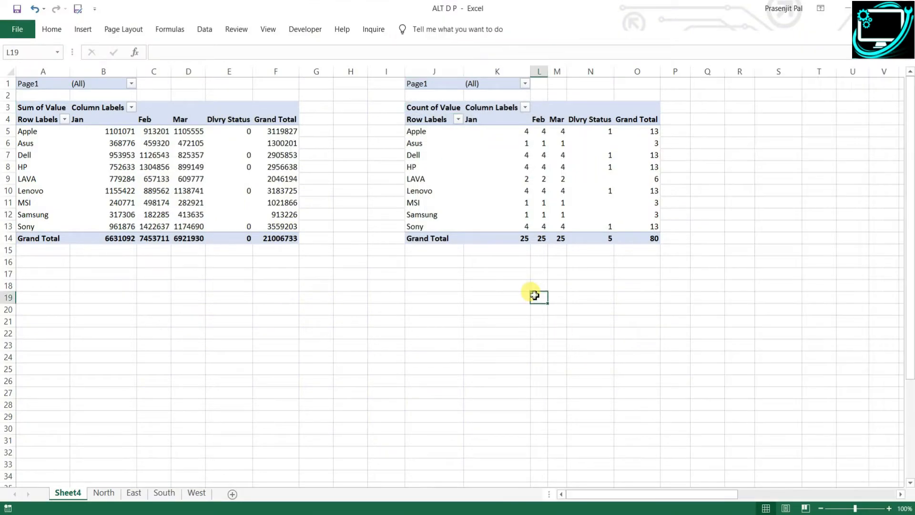
Change the value field of the new PivotTable at J3 to summarize by Sum.
drag(672, 495, 691, 496)
click(416, 178)
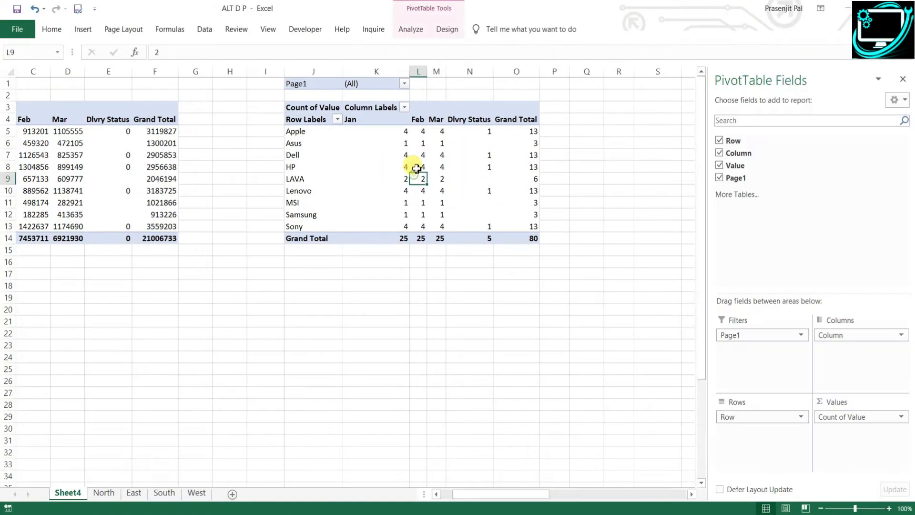
click(831, 419)
click(823, 402)
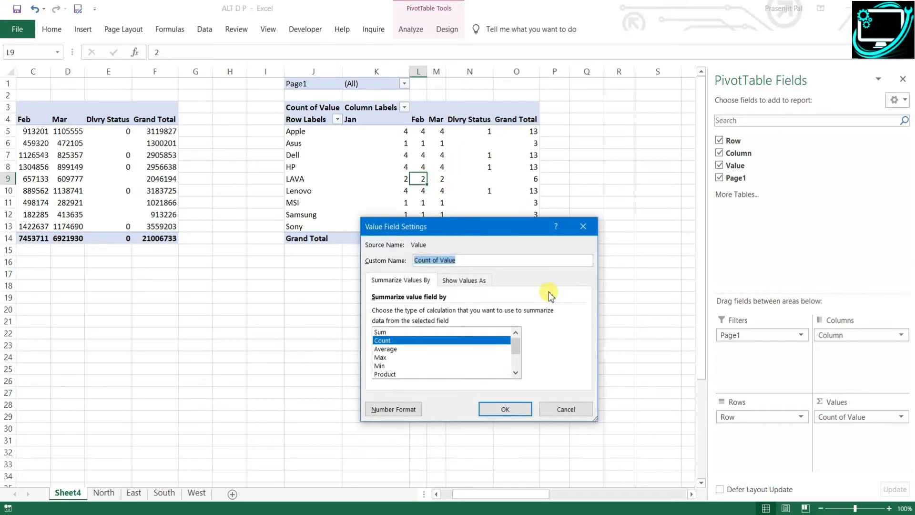
click(420, 332)
click(505, 409)
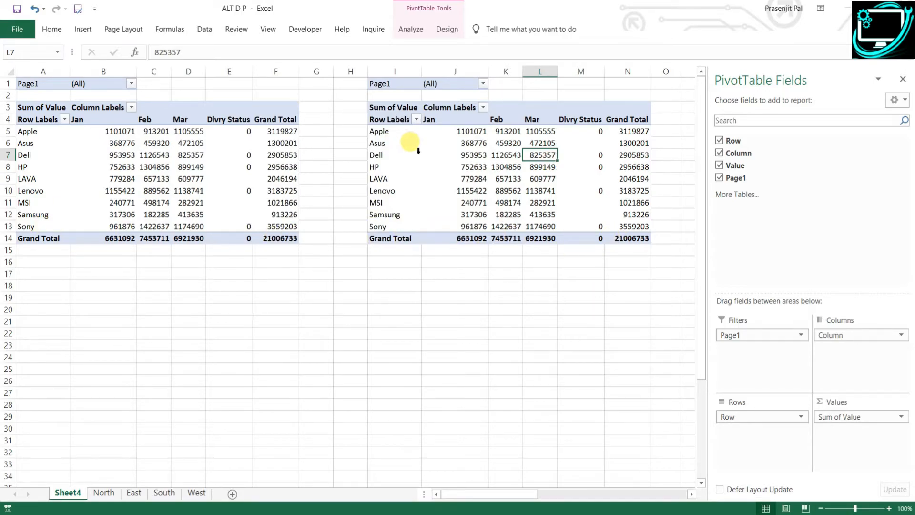
Compare the Page1 filter items of both PivotTables and try filtering the newer one by E.
click(132, 84)
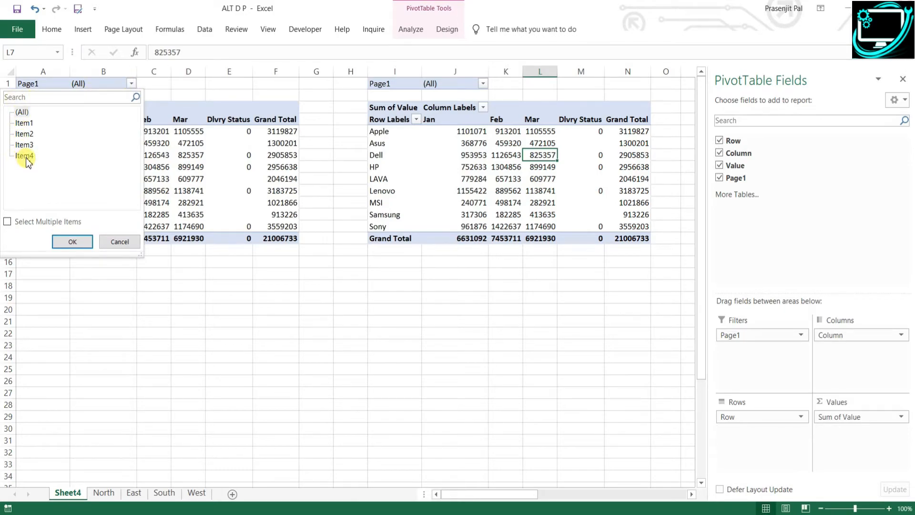
click(483, 84)
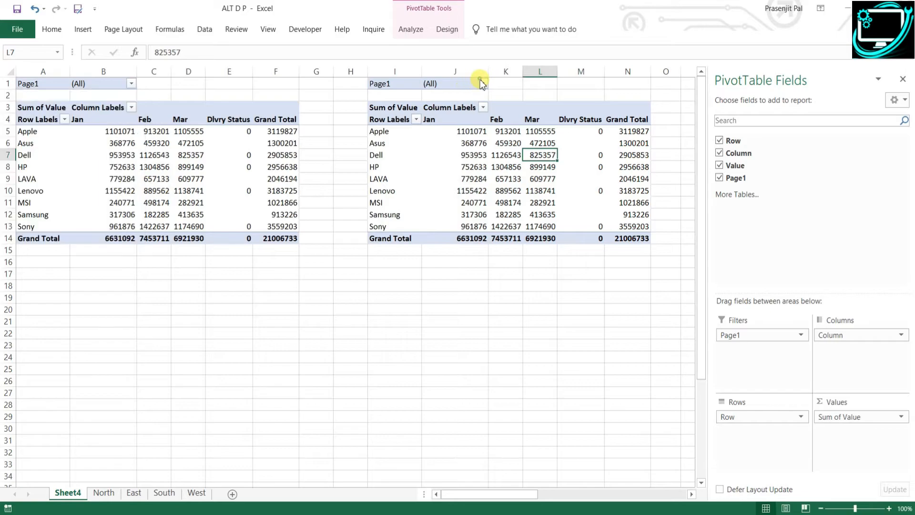
click(483, 83)
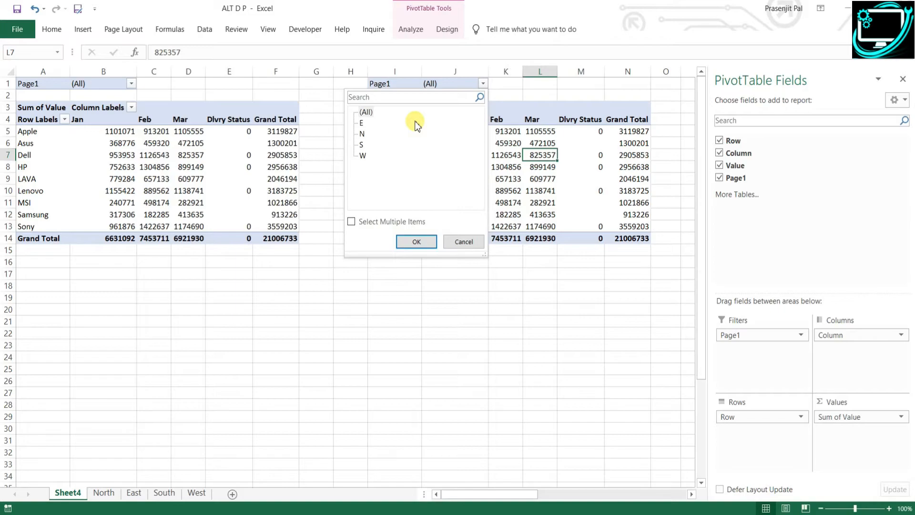
click(362, 123)
click(413, 243)
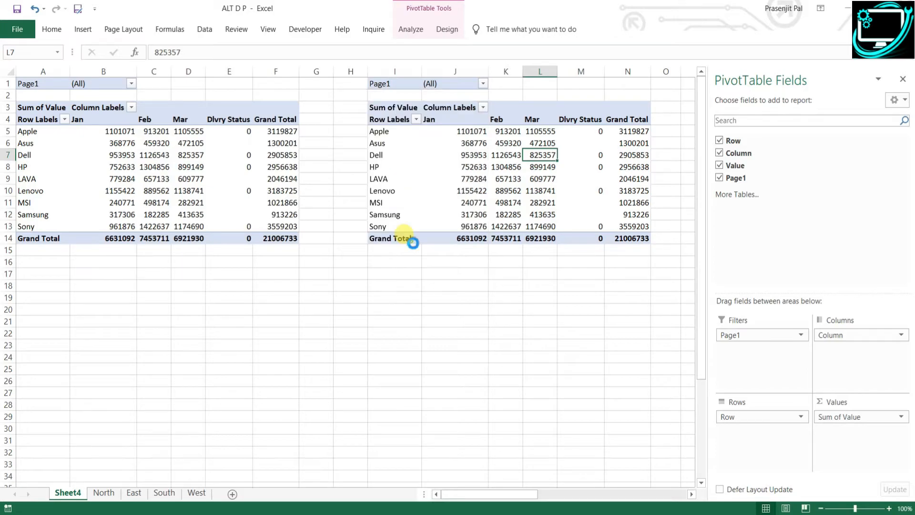
drag(426, 131, 570, 216)
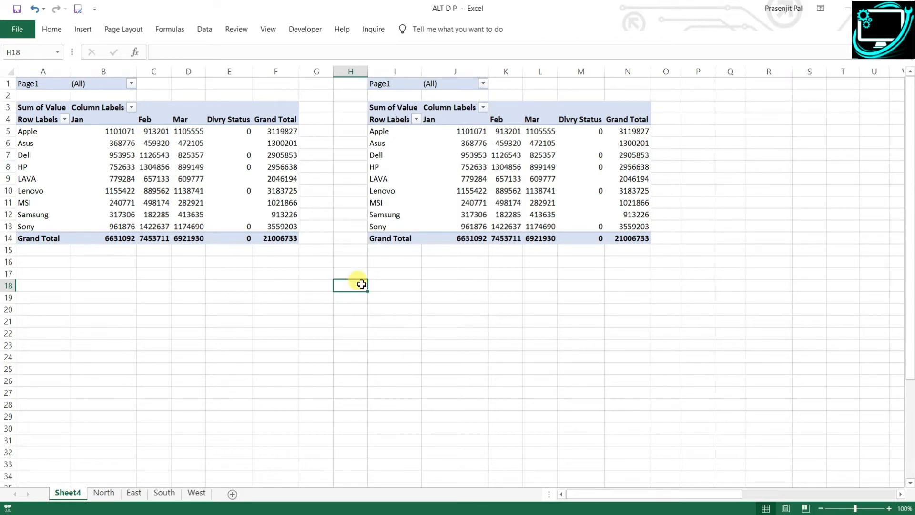
Start the PivotTable wizard from the North sheet with multiple consolidation ranges, a PivotTable report and self-created page fields.
click(103, 492)
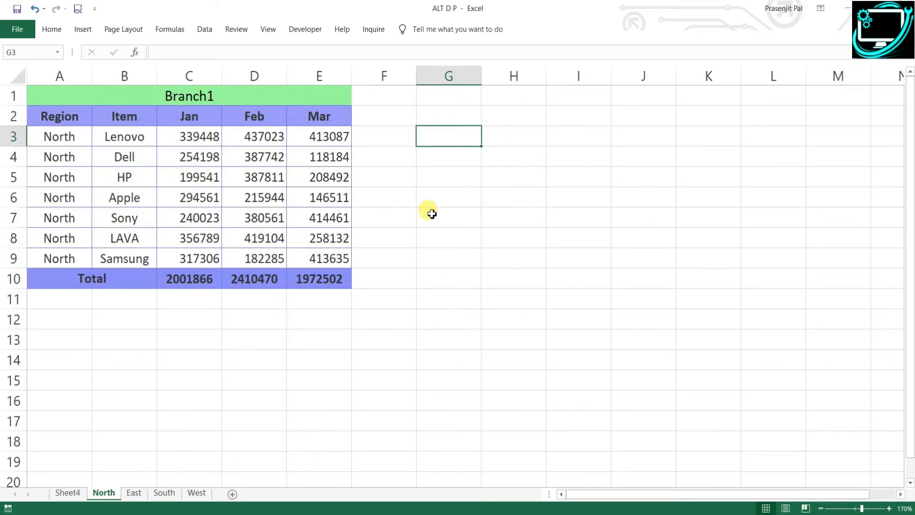
key(alt+d)
key(p)
click(504, 165)
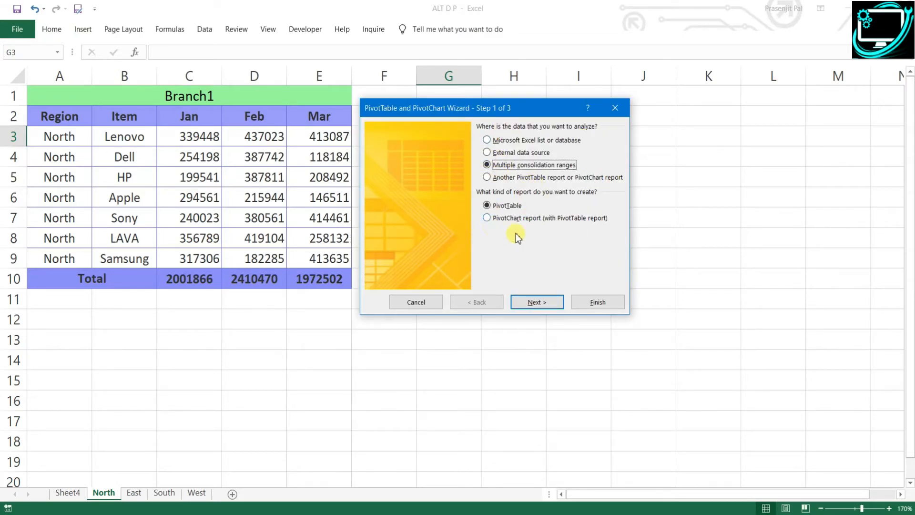
click(534, 302)
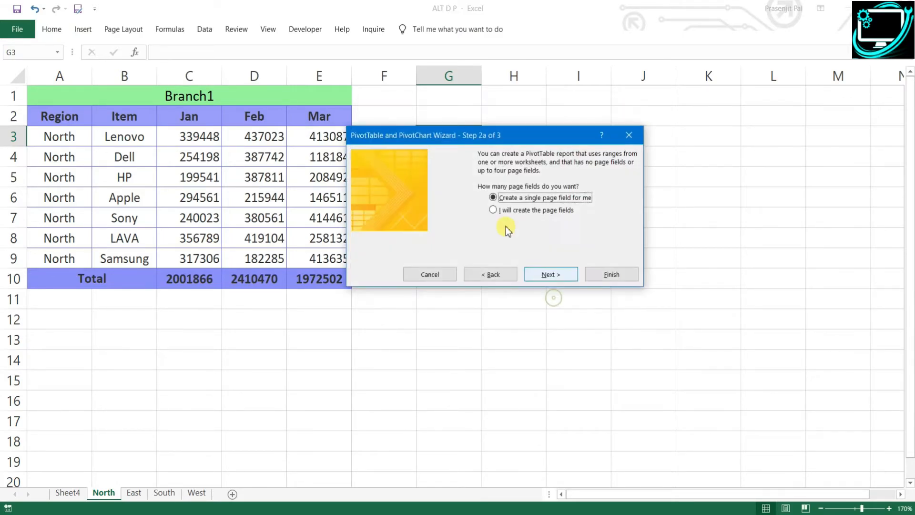
drag(532, 138, 589, 89)
click(572, 163)
click(619, 226)
Add the North range B2:E9 and the East range B2:E10 to the new wizard's consolidation ranges.
drag(575, 27, 556, 81)
drag(139, 119, 329, 258)
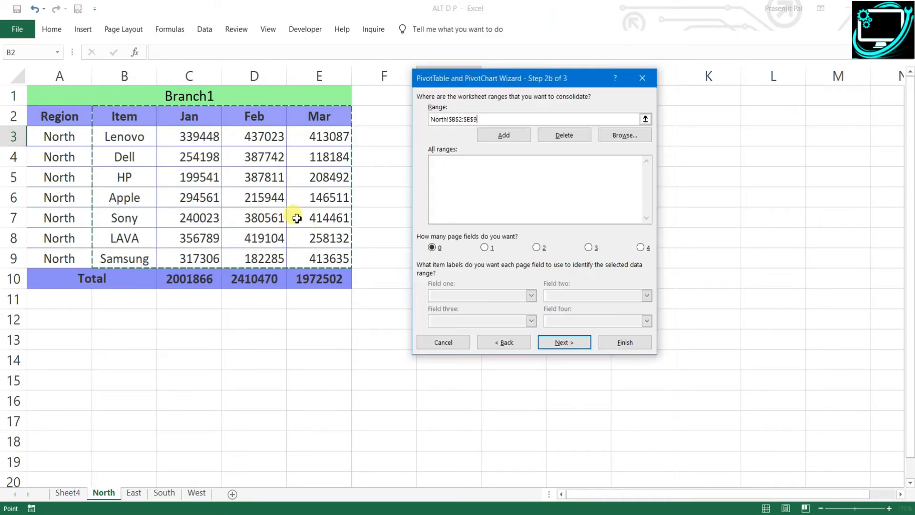
click(517, 137)
click(149, 487)
drag(109, 116, 304, 279)
click(504, 134)
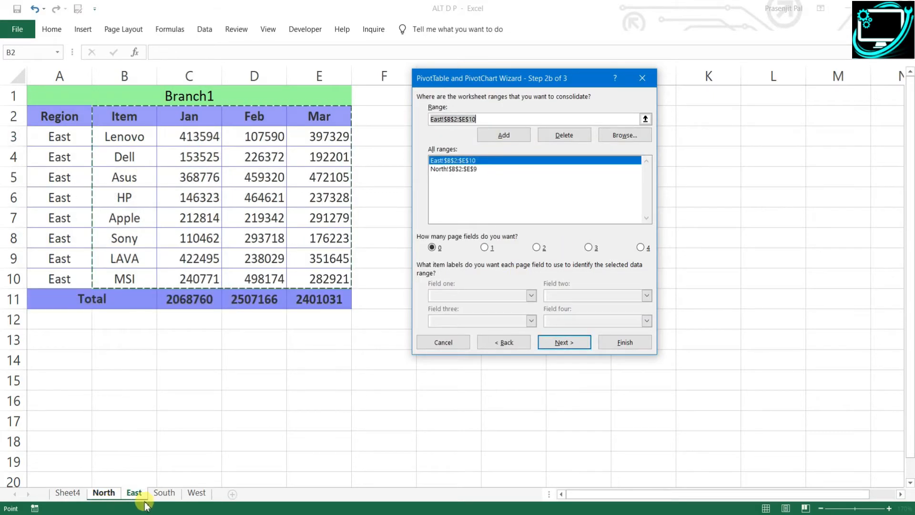
Add the South range B2:E7 and the West range B2:F7 to the new wizard's consolidation ranges.
click(164, 492)
drag(132, 117, 302, 209)
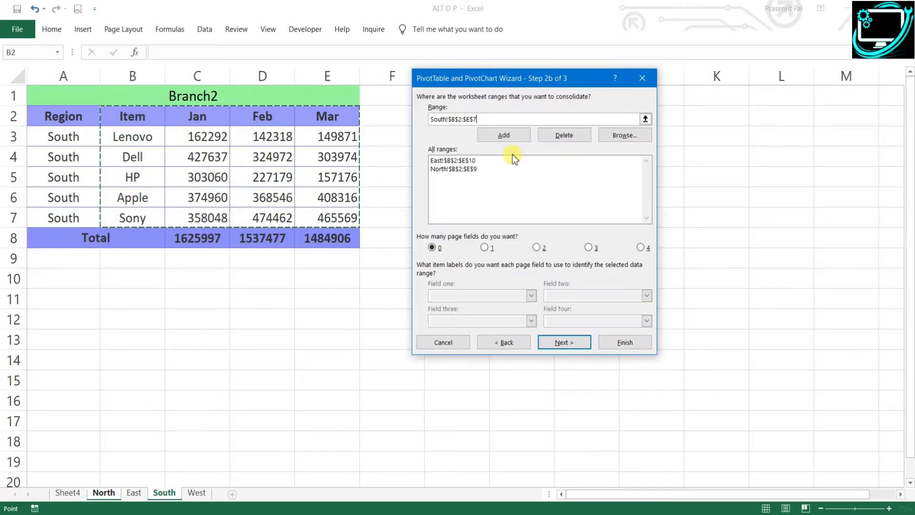
click(505, 136)
click(196, 493)
drag(122, 117, 370, 213)
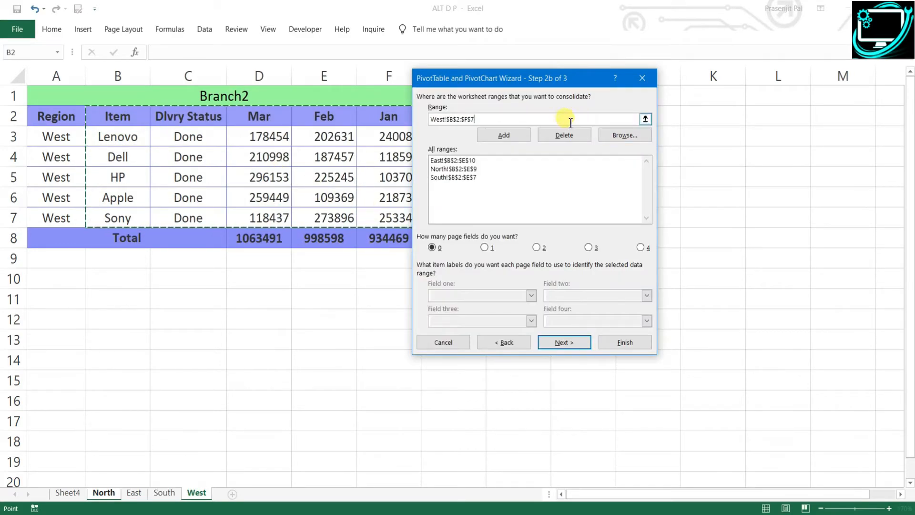
click(510, 137)
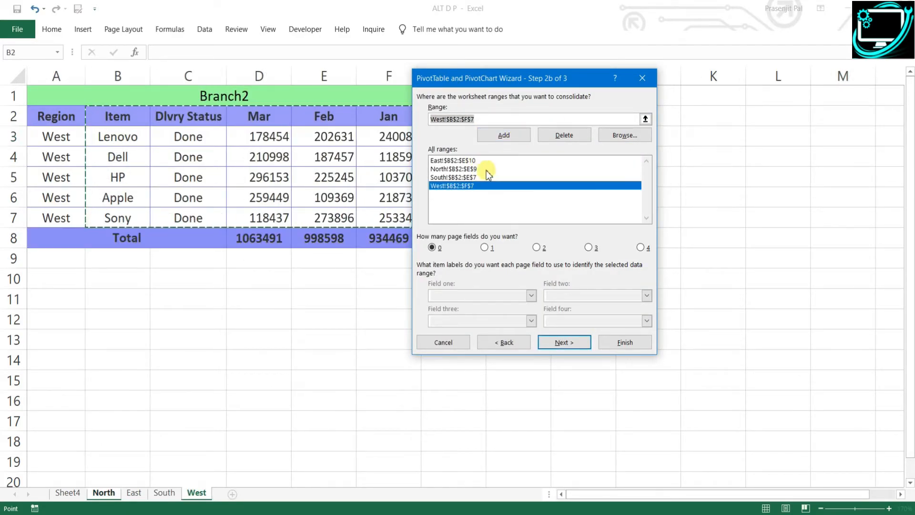
Set two page fields and label field one E for East, N for North, S for South and W for West.
click(537, 247)
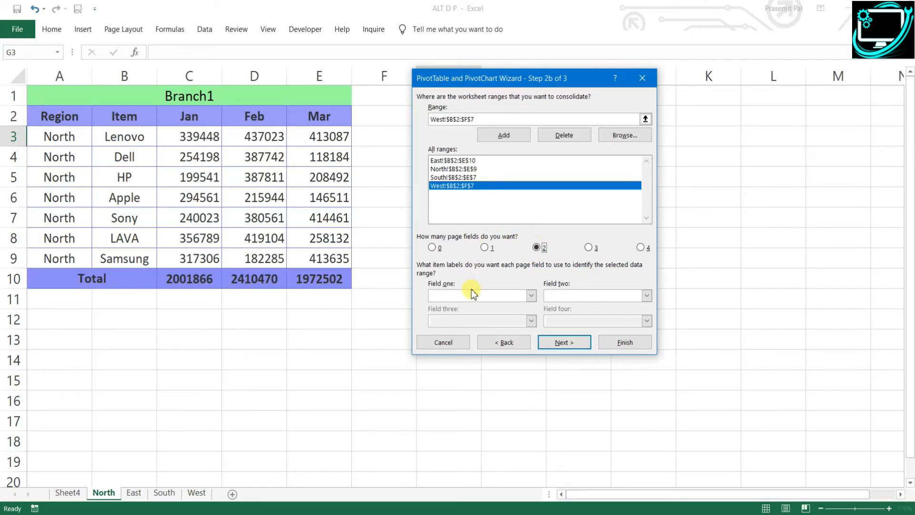
click(442, 296)
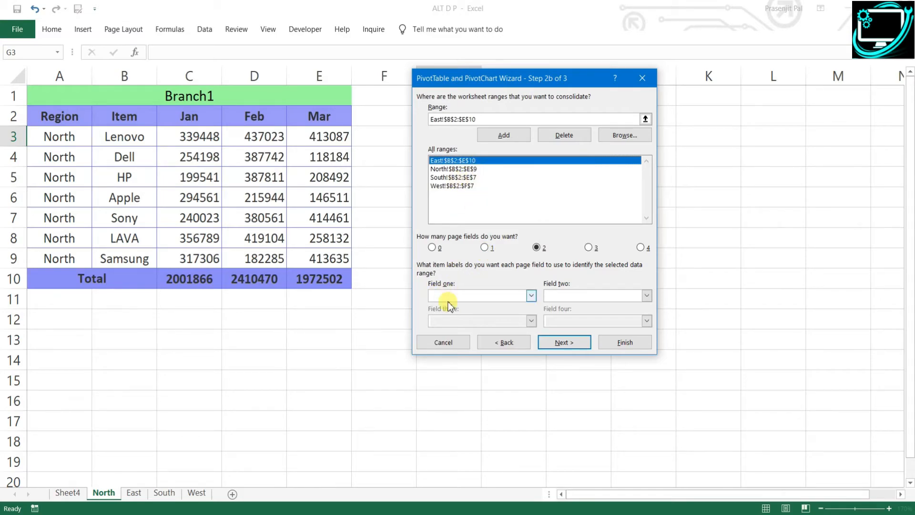
click(457, 169)
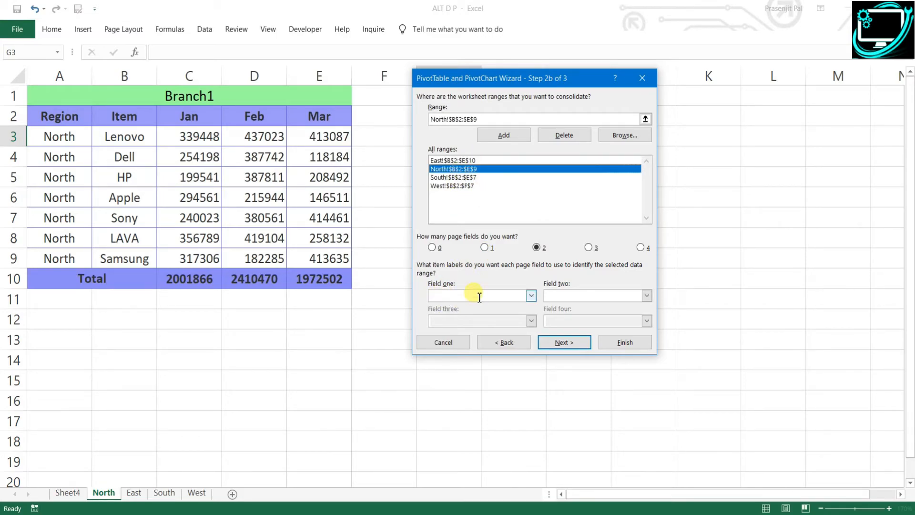
click(462, 177)
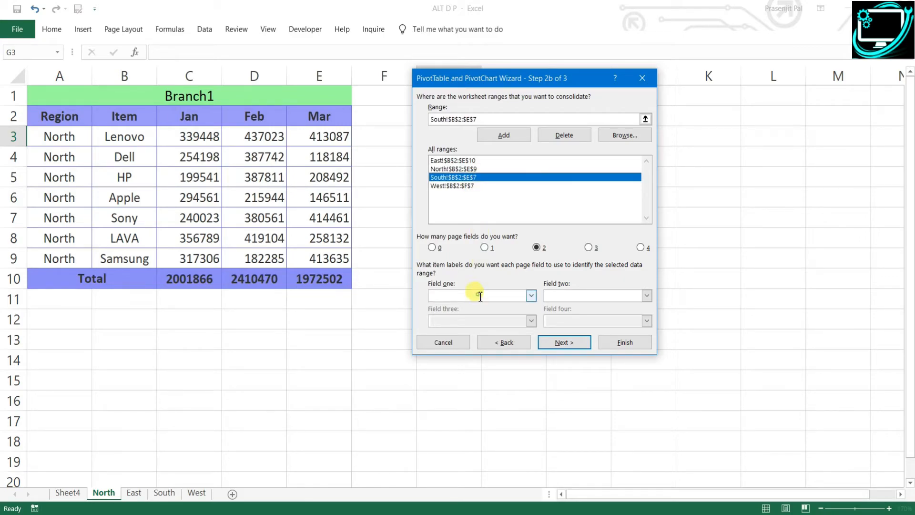
click(483, 186)
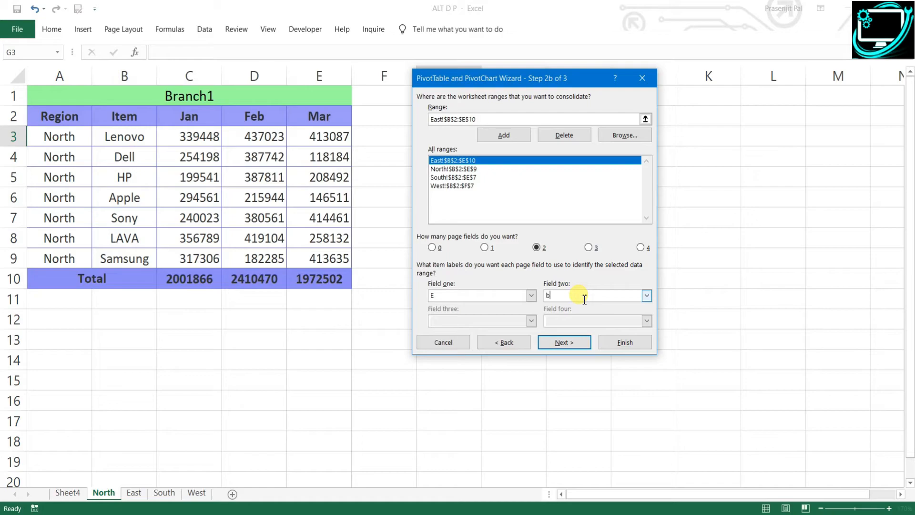
Label page field two b1 for the East and North ranges and B2 for the South and West ranges.
click(455, 169)
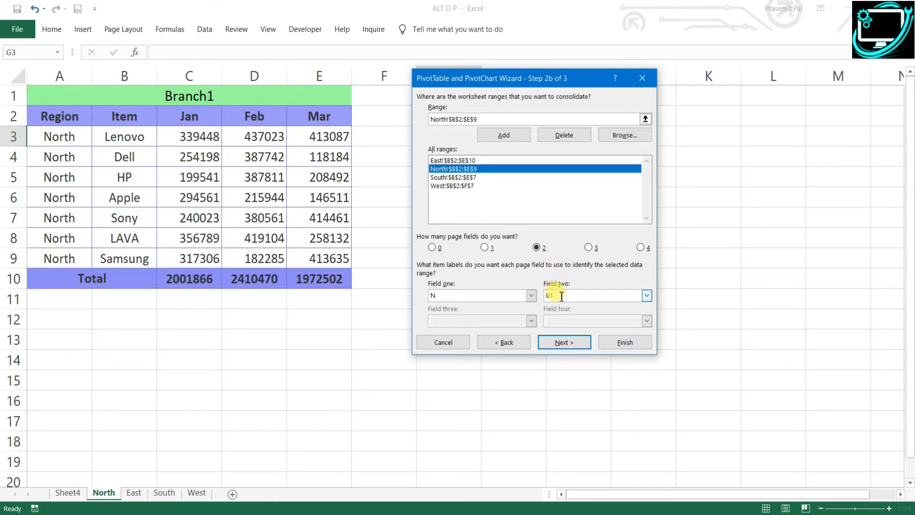
key(BackSpace)
click(466, 177)
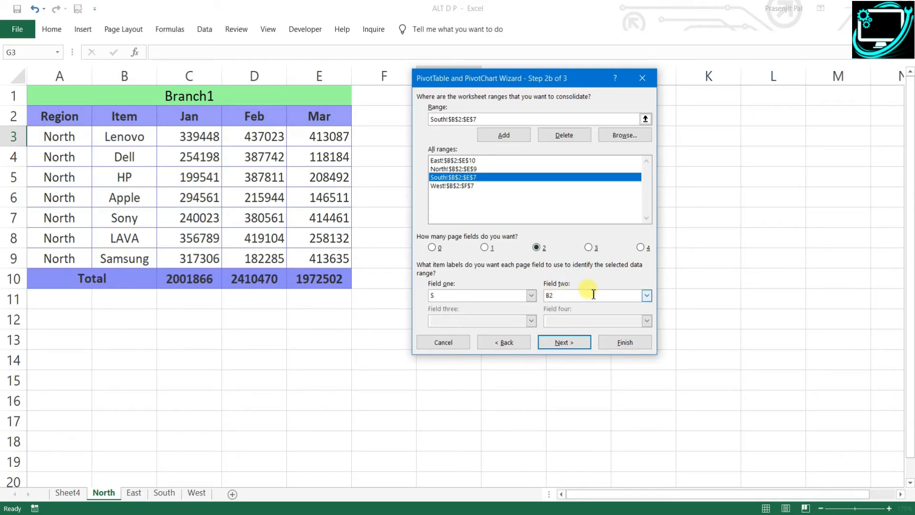
click(467, 186)
click(557, 296)
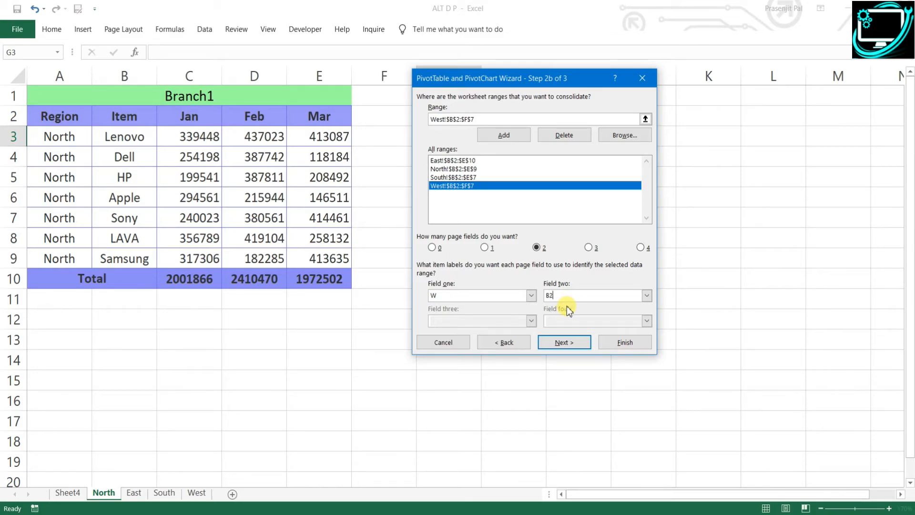
Place the two-page-field PivotTable on the existing worksheet Sheet4 at cell A18 and create it.
click(566, 344)
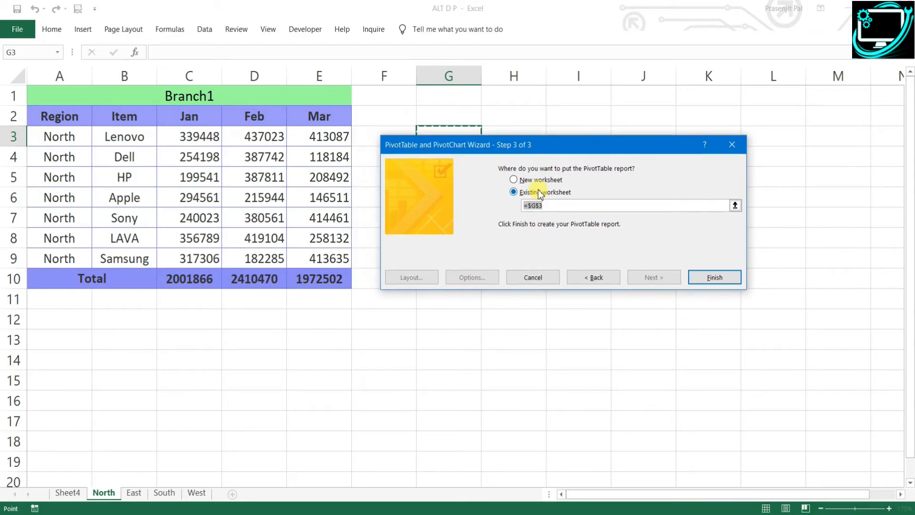
click(67, 493)
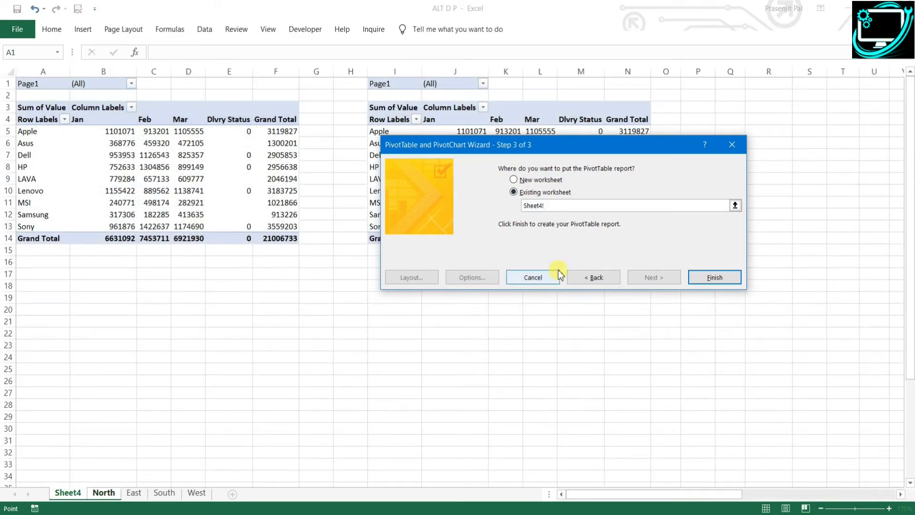
click(38, 285)
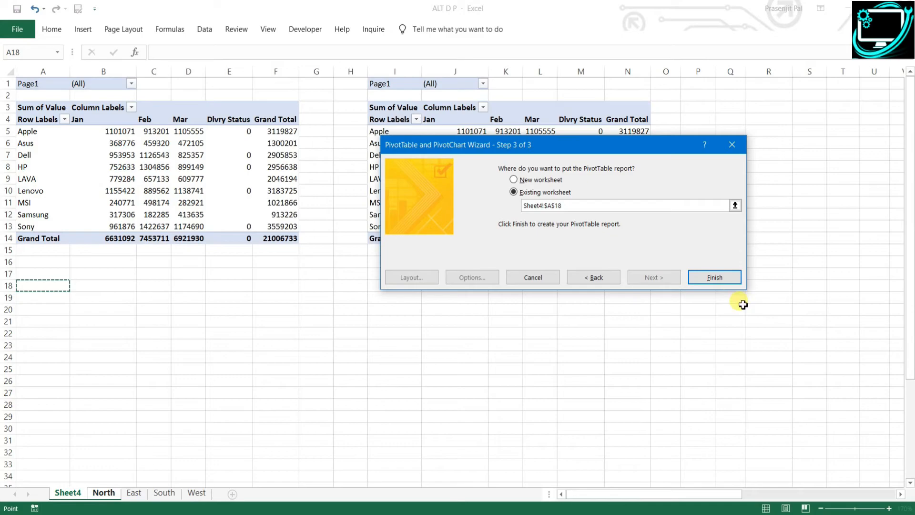
click(717, 276)
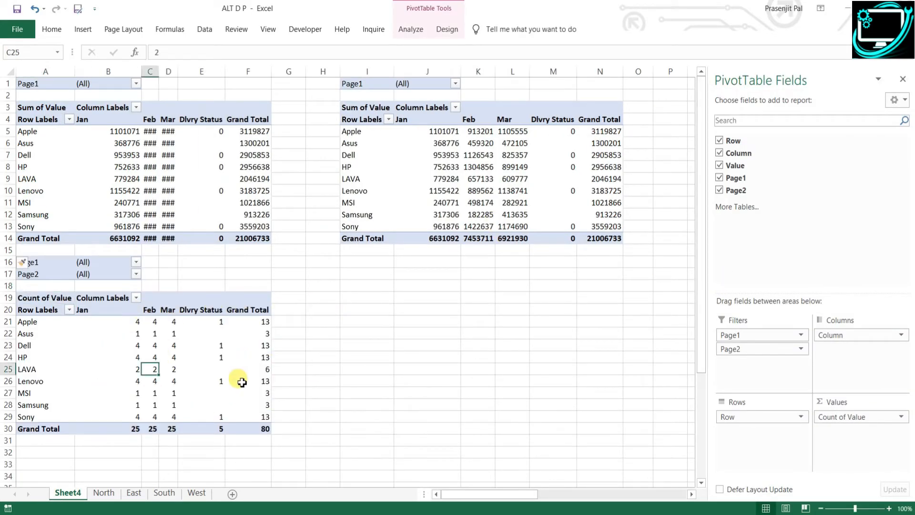
Change the value field of the PivotTable with two page fields to summarize by Sum.
click(875, 417)
click(844, 403)
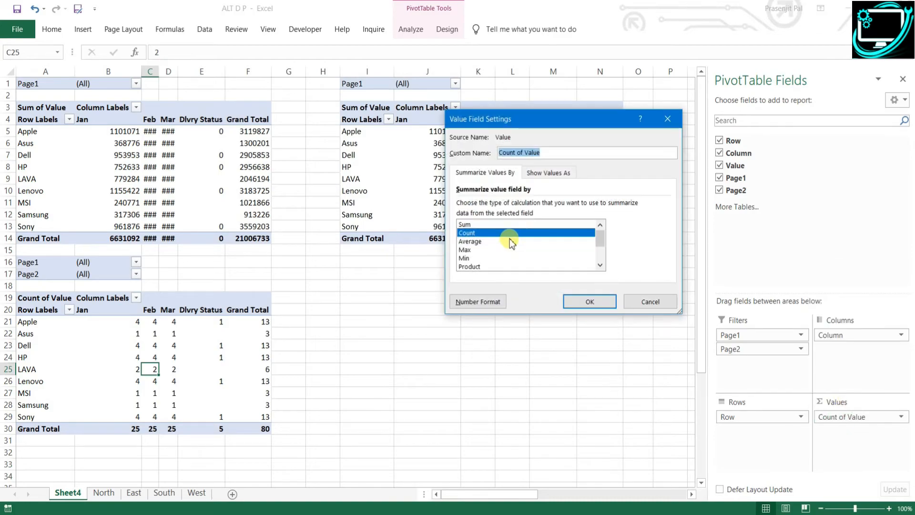
click(495, 225)
click(590, 301)
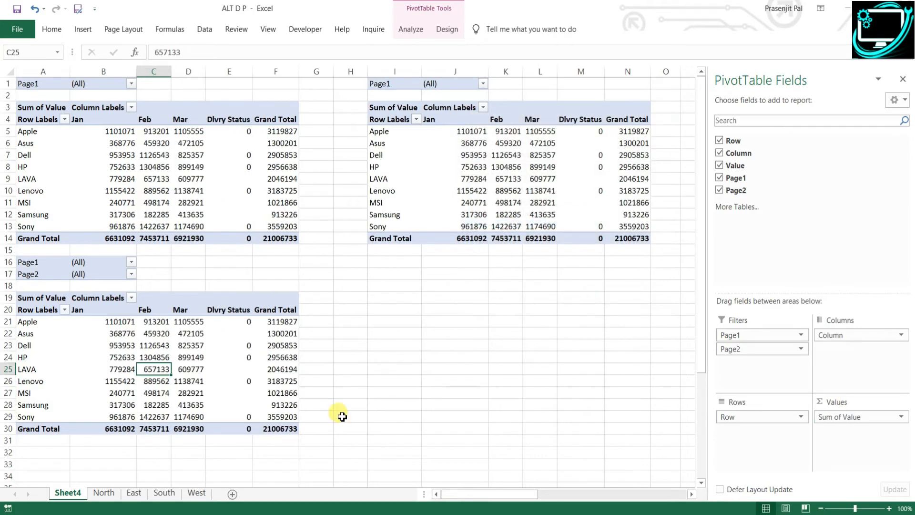
Filter Page1 of the two-page-field PivotTable by E and reset it to (All).
click(244, 371)
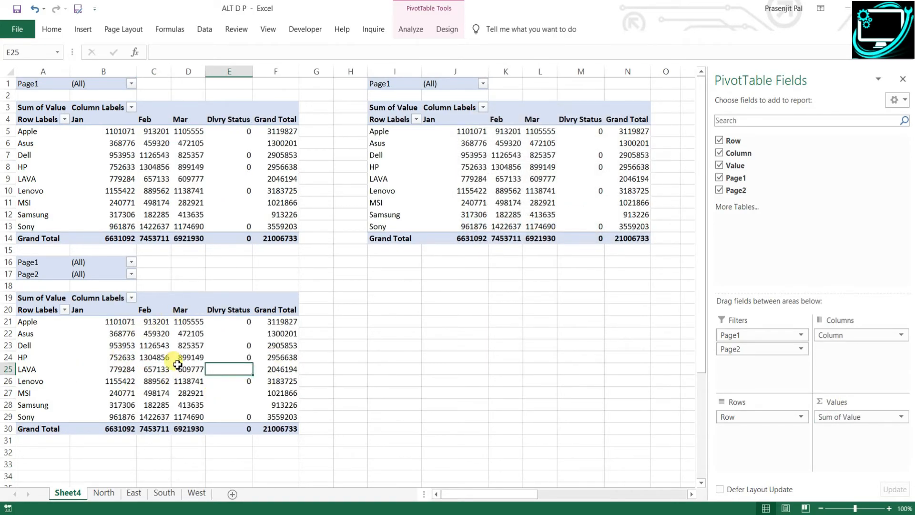
click(132, 262)
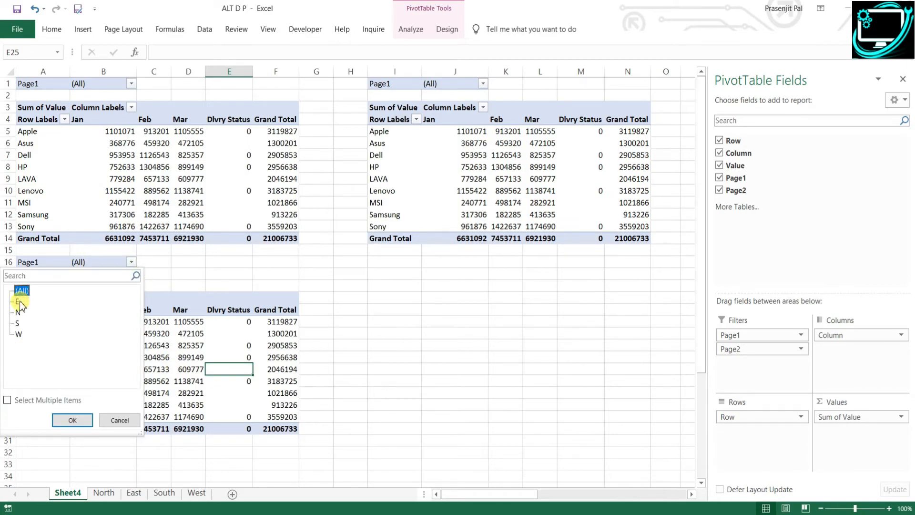
click(17, 301)
click(72, 420)
click(131, 262)
click(22, 290)
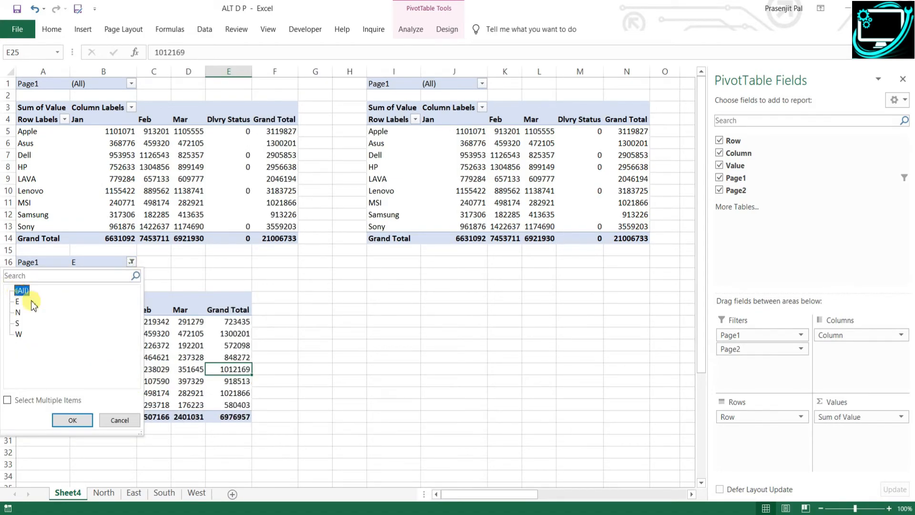
click(72, 420)
Filter Page2 of the two-page-field PivotTable by B1 and select its monthly values in B21:D29.
click(131, 275)
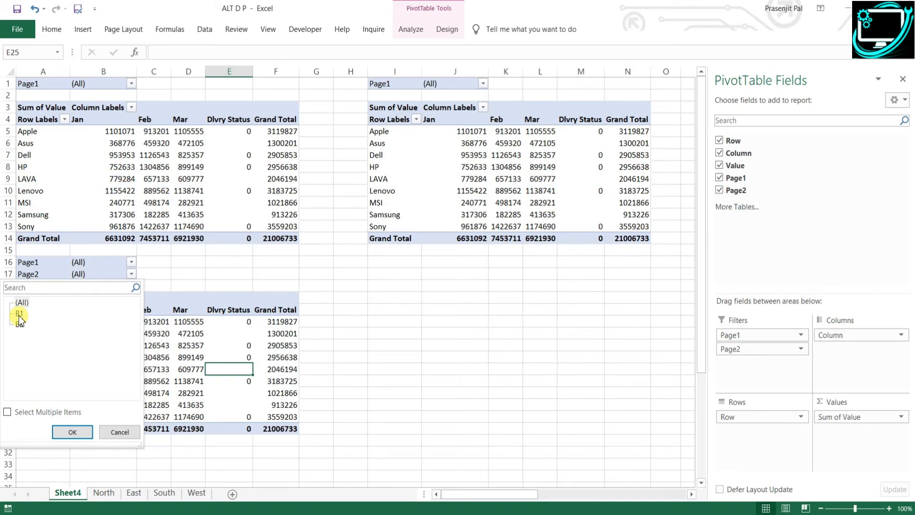
click(73, 432)
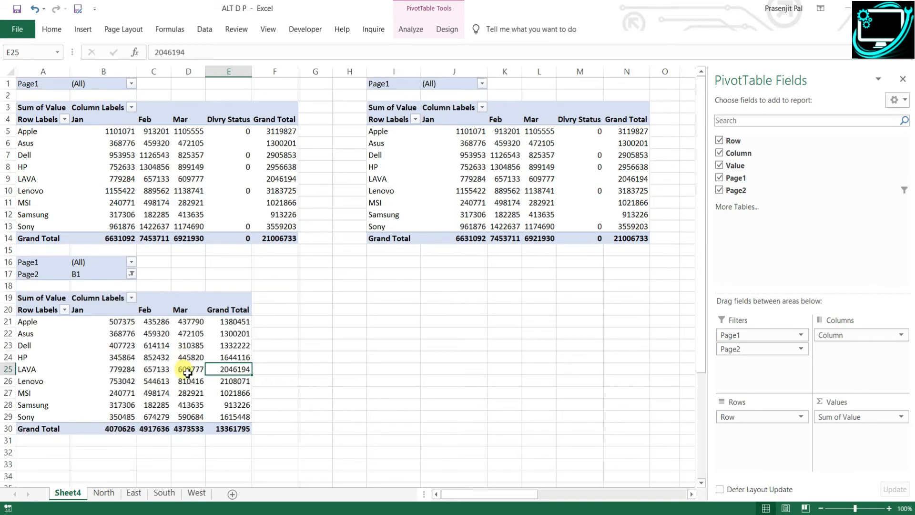
drag(106, 325, 191, 412)
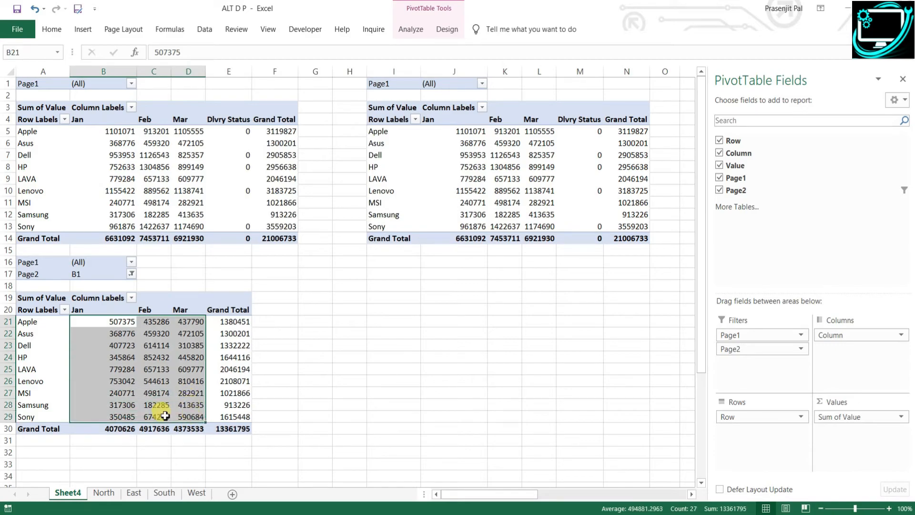
Review the Branch1 source tables on the North and East sheets against the filtered PivotTable on Sheet4.
click(107, 495)
click(133, 495)
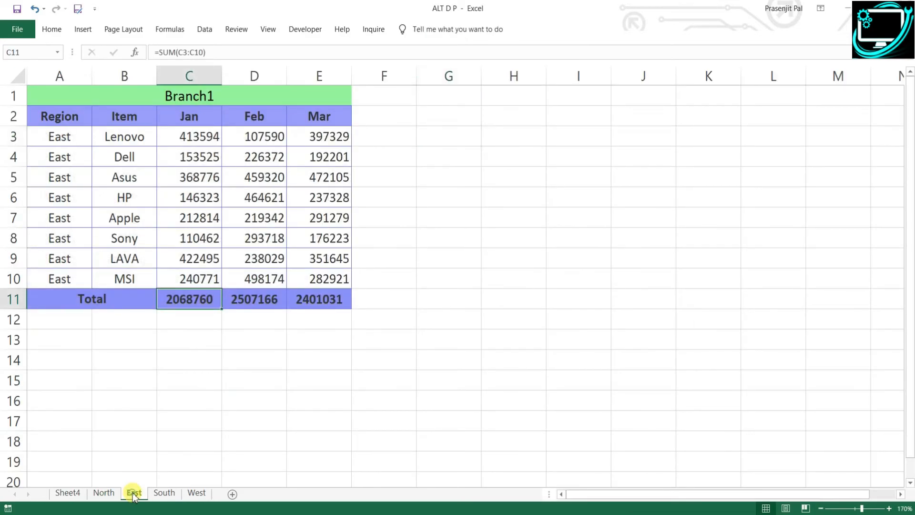
click(60, 494)
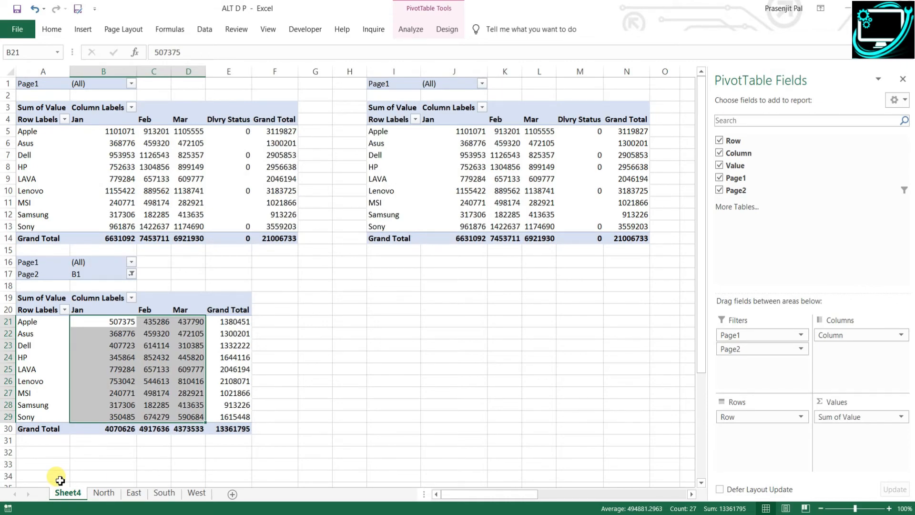
click(103, 494)
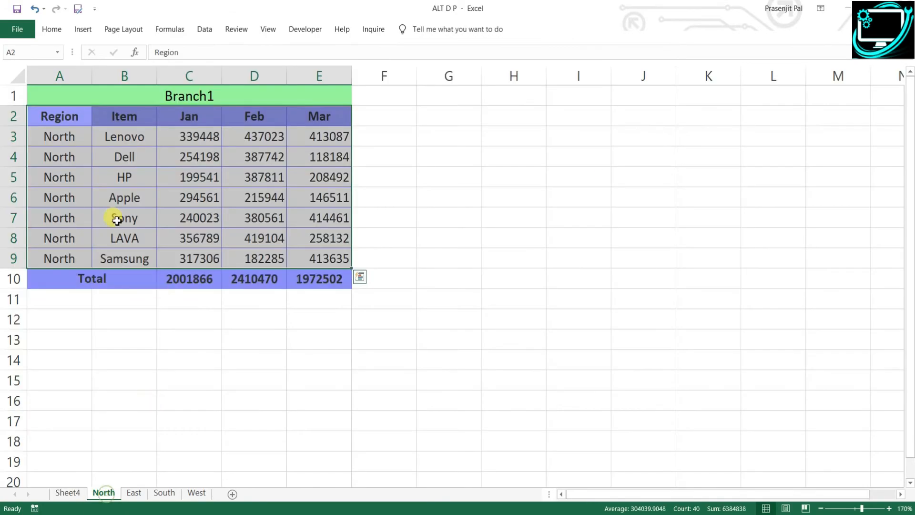
drag(63, 117, 310, 261)
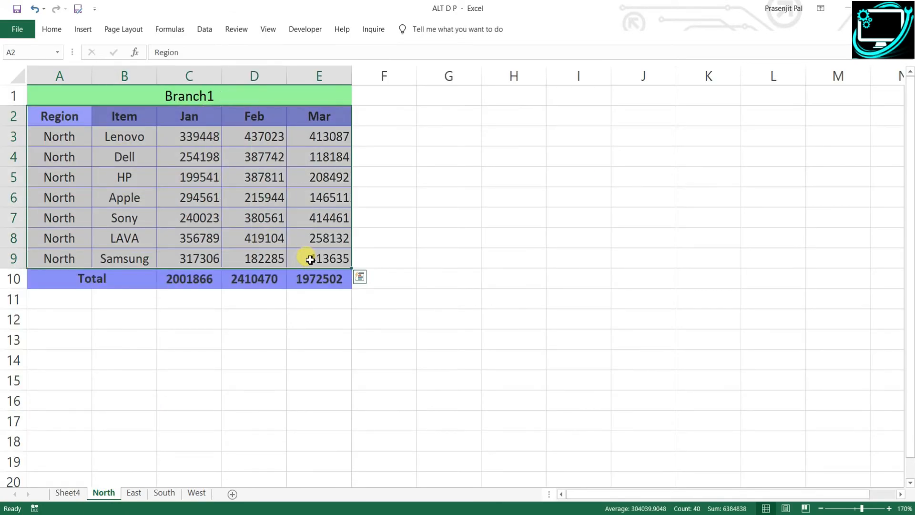
Start a PivotTable from multiple consolidation ranges in the PivotTable and PivotChart Wizard, choosing to create the page fields manually.
click(423, 162)
key(alt+d)
key(p)
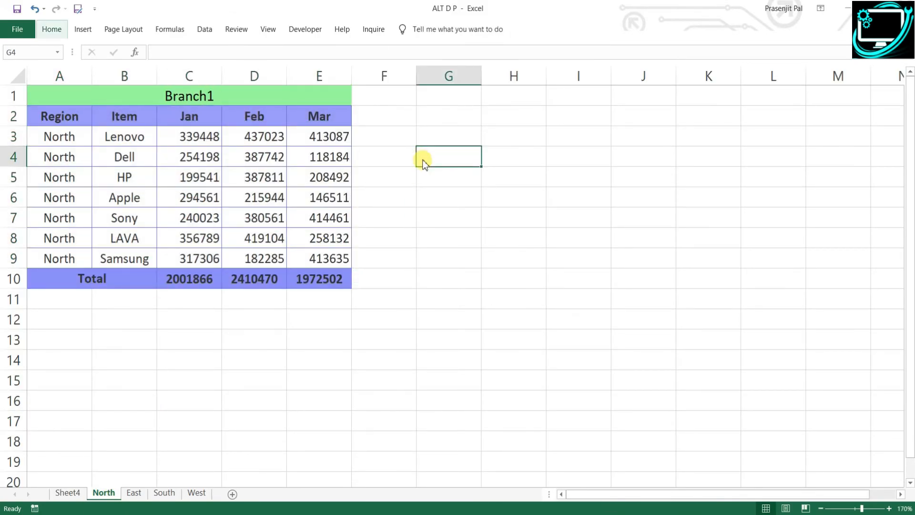
click(548, 175)
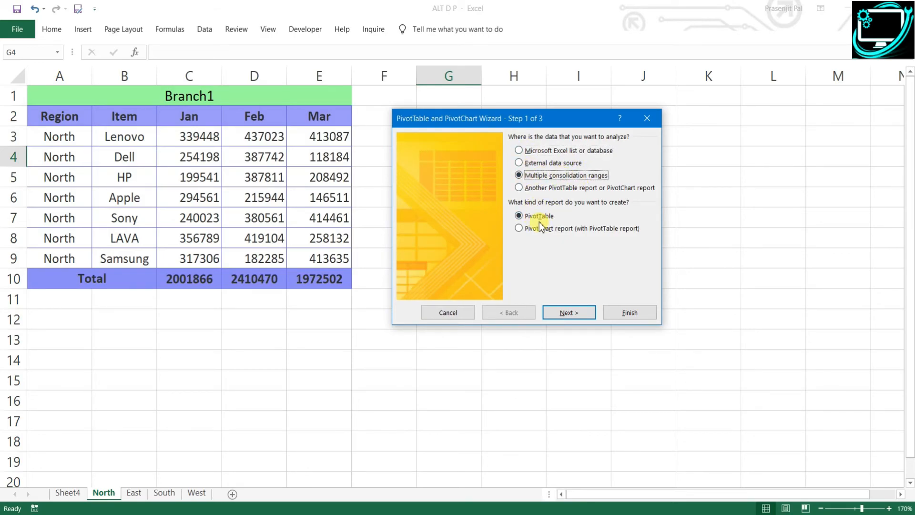
click(568, 312)
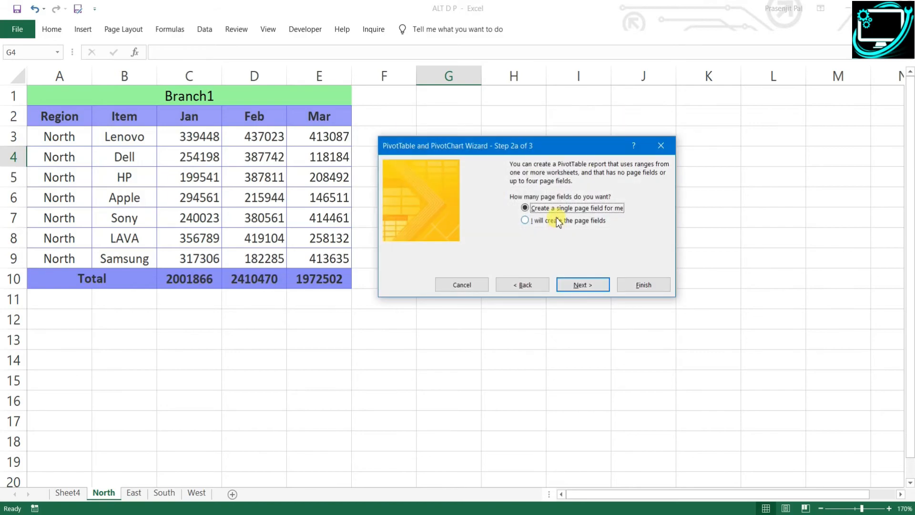
click(556, 223)
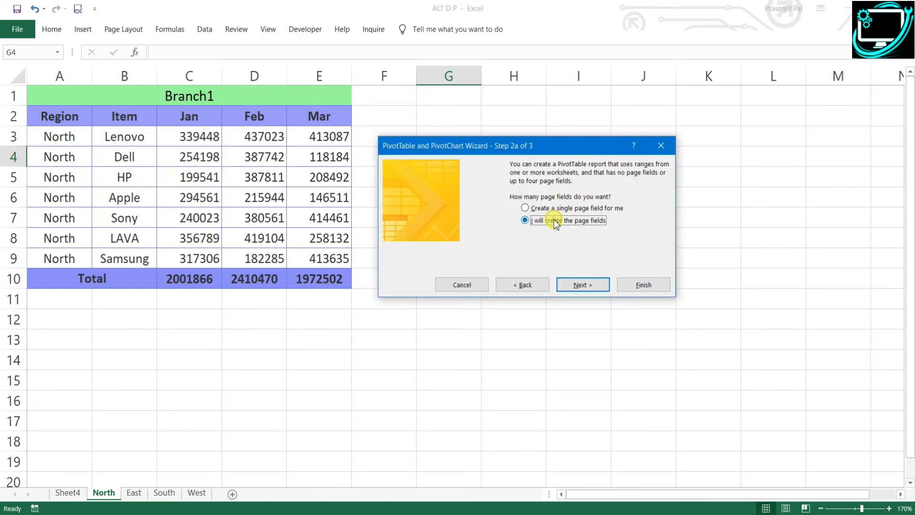
click(583, 285)
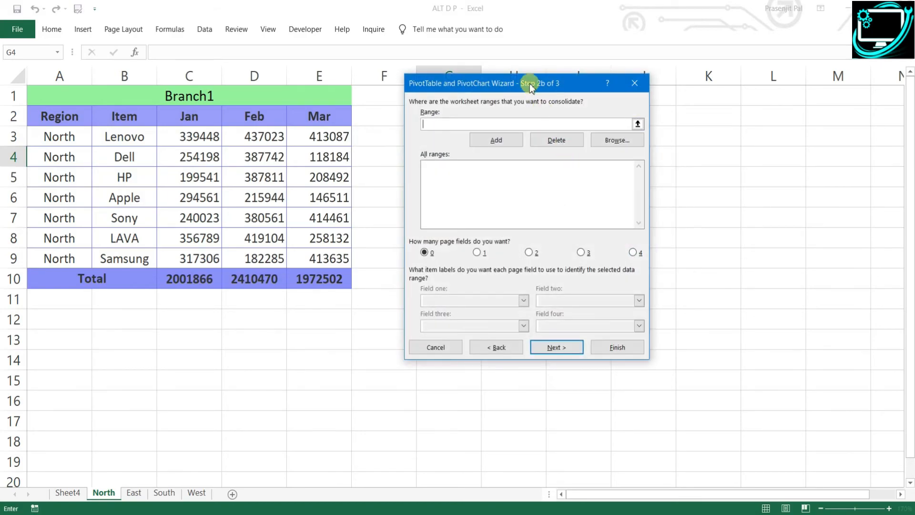
Add the ranges North A2:E9 and East A2:E10, including the Region column, to the consolidation list.
drag(60, 116, 307, 256)
click(500, 127)
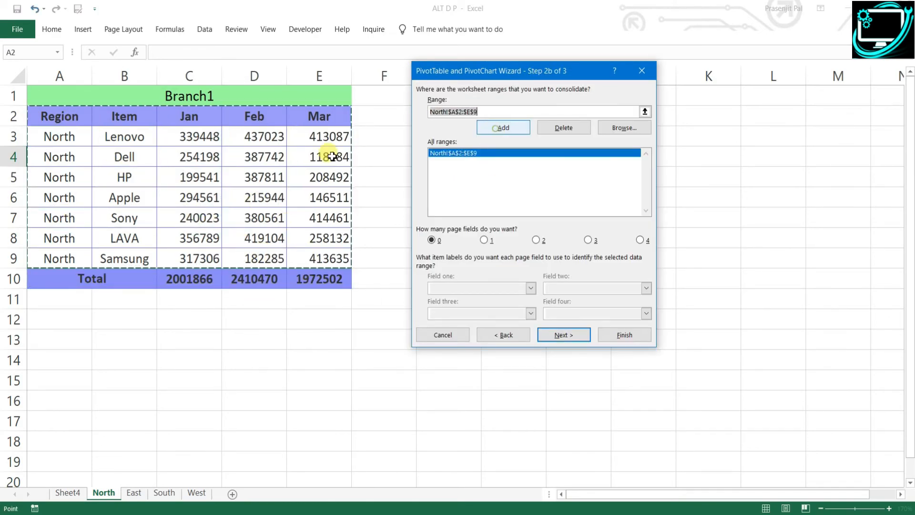
click(134, 492)
drag(57, 124, 305, 273)
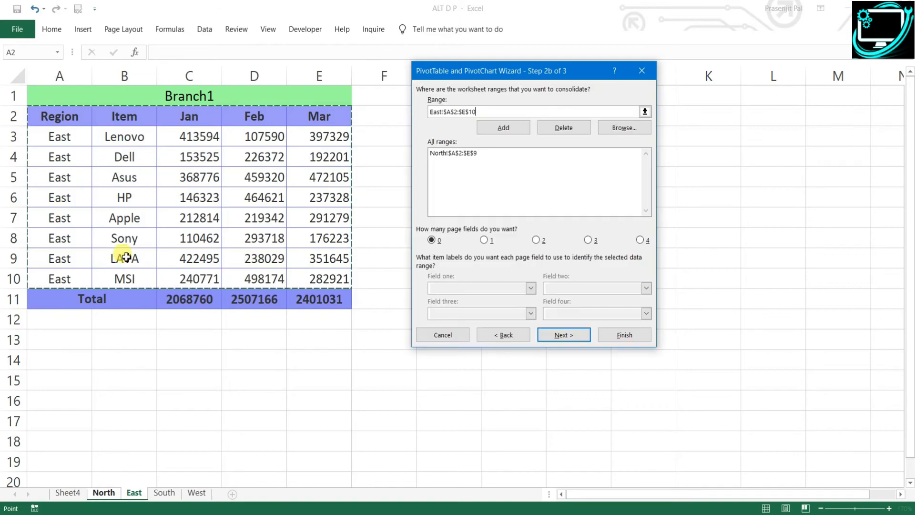
click(501, 128)
Add the ranges South A2:E7 and West A2:F7 to the consolidation list.
click(164, 492)
drag(59, 119, 324, 220)
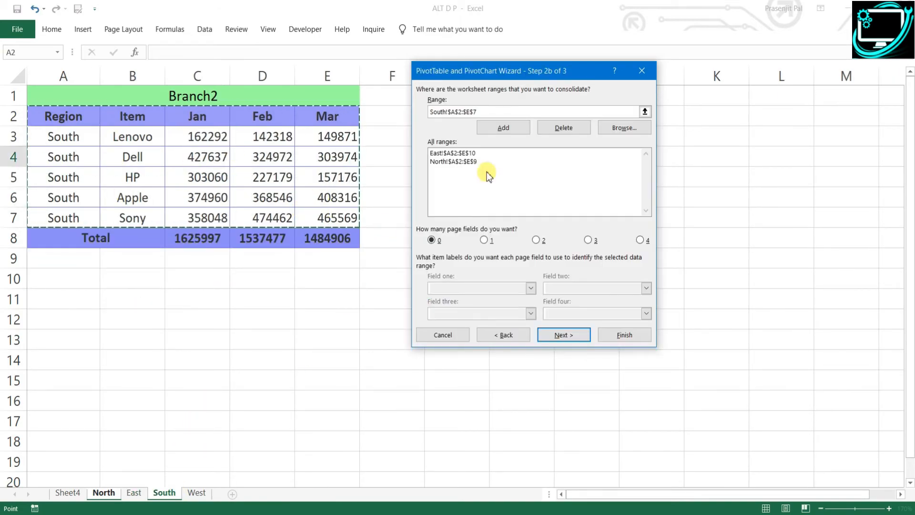
click(511, 125)
click(197, 493)
drag(57, 117, 391, 216)
drag(556, 71, 603, 76)
click(553, 135)
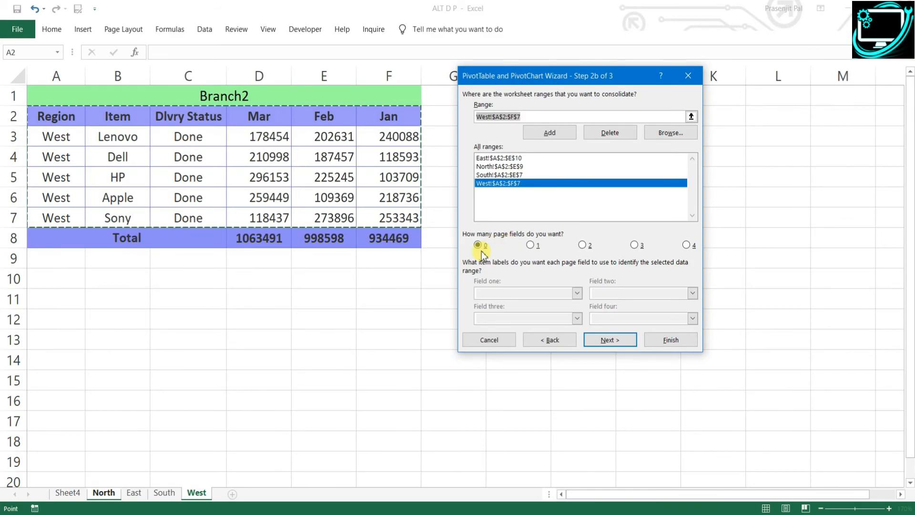
Keep 0 page fields and create the PivotTable on the existing worksheet Sheet4 at cell I20.
click(615, 340)
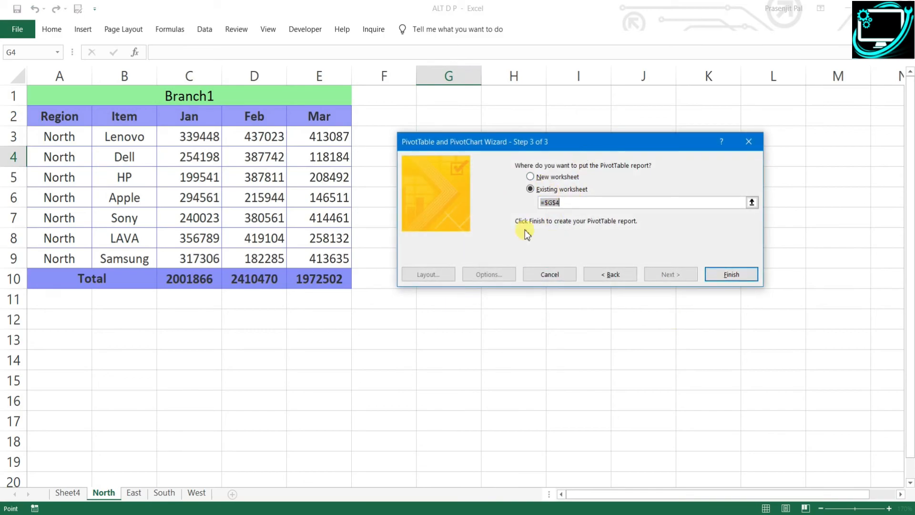
click(67, 493)
drag(615, 143, 711, 95)
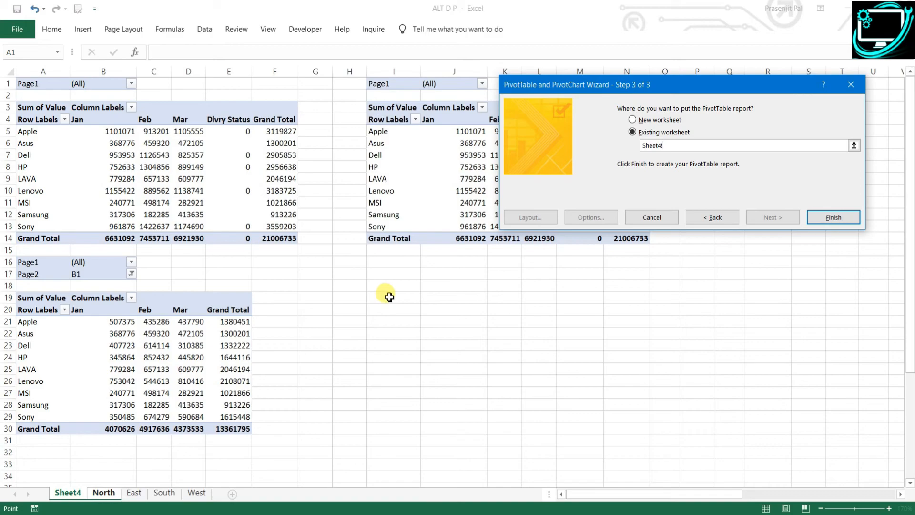
click(380, 310)
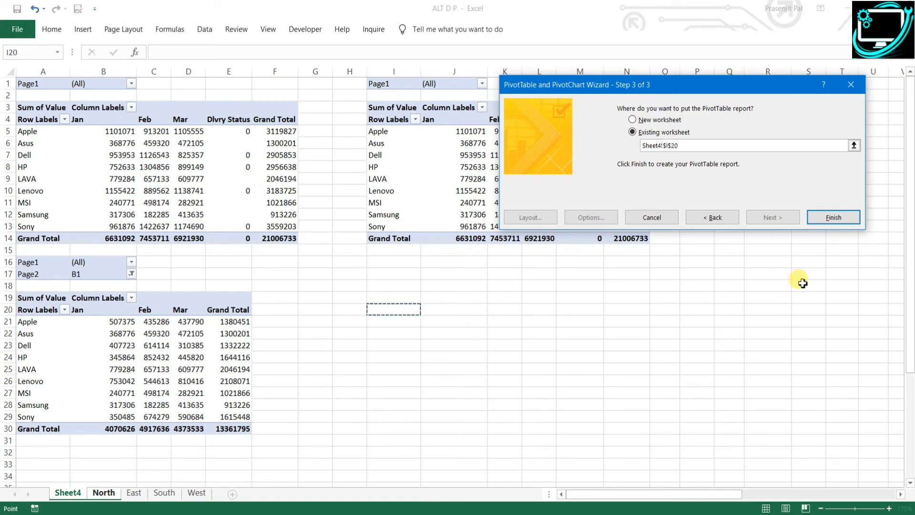
click(827, 219)
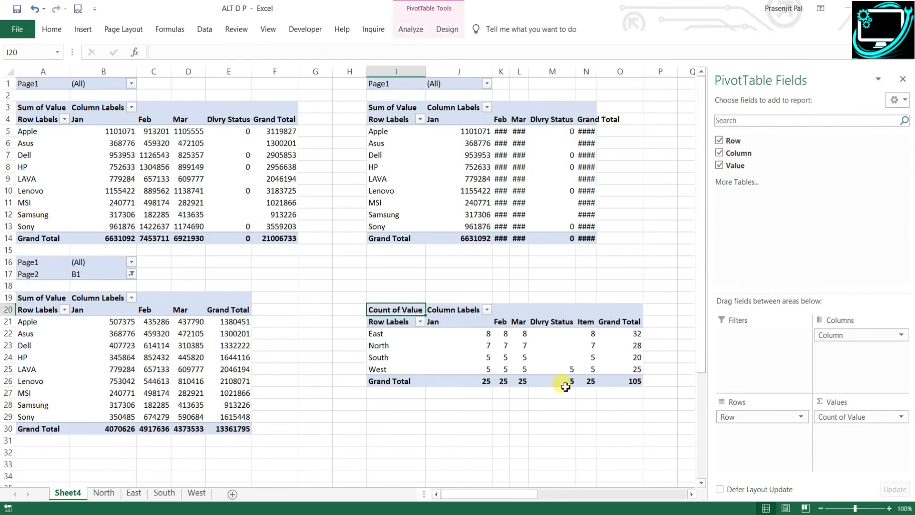
Change the value field of the region PivotTable at I20 to summarize by Sum.
drag(391, 334, 607, 374)
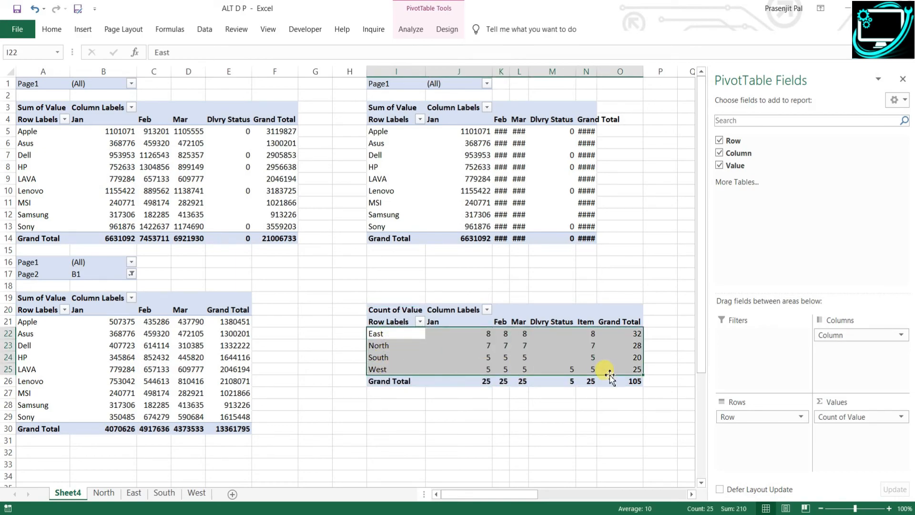
click(498, 355)
click(866, 417)
click(844, 404)
click(596, 167)
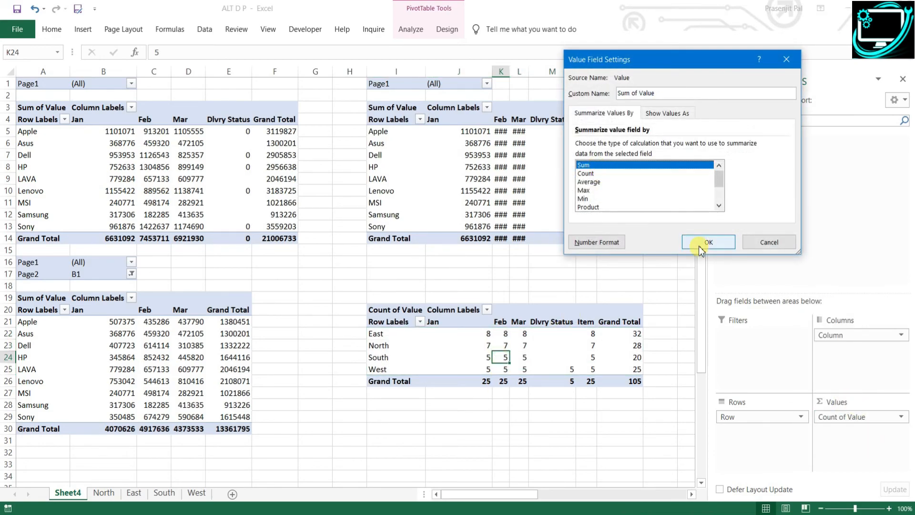
click(705, 240)
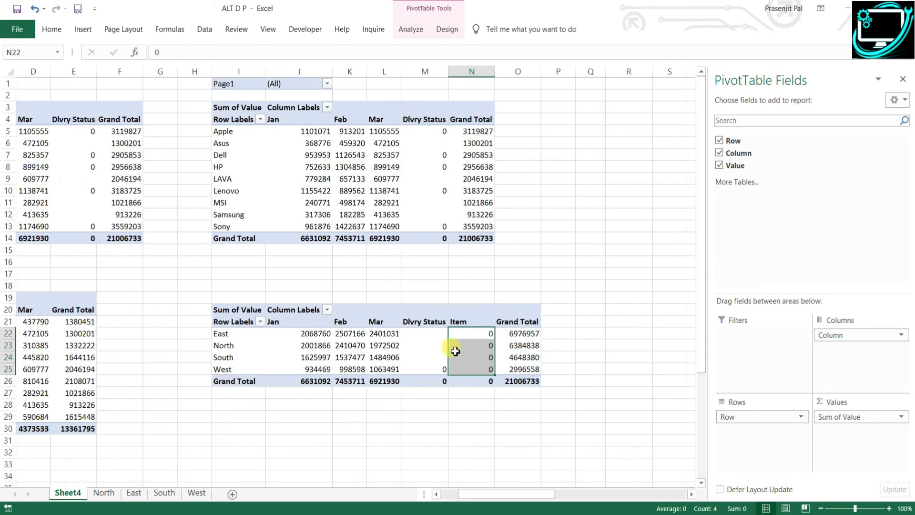
Examine the Dlvry Status and Item columns of the region PivotTable against the source table on the West sheet.
drag(436, 335, 432, 370)
drag(476, 334, 475, 368)
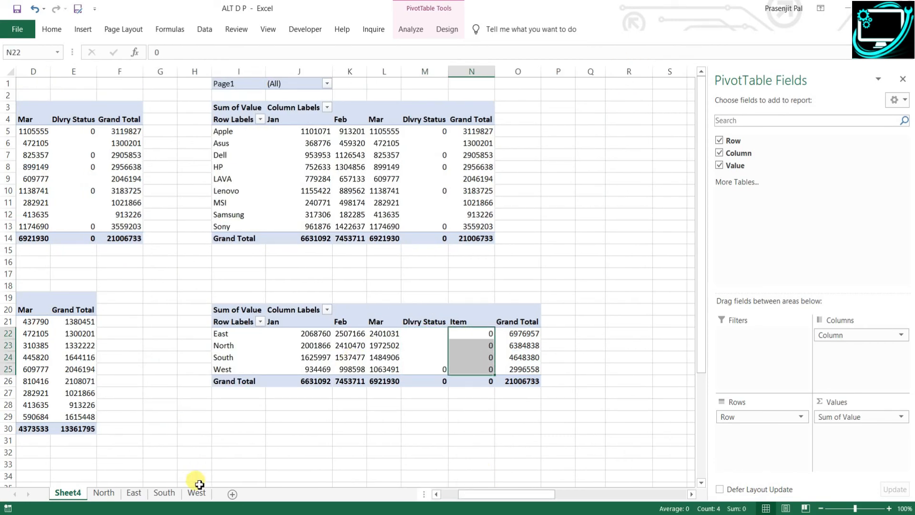
click(196, 493)
drag(79, 119, 377, 223)
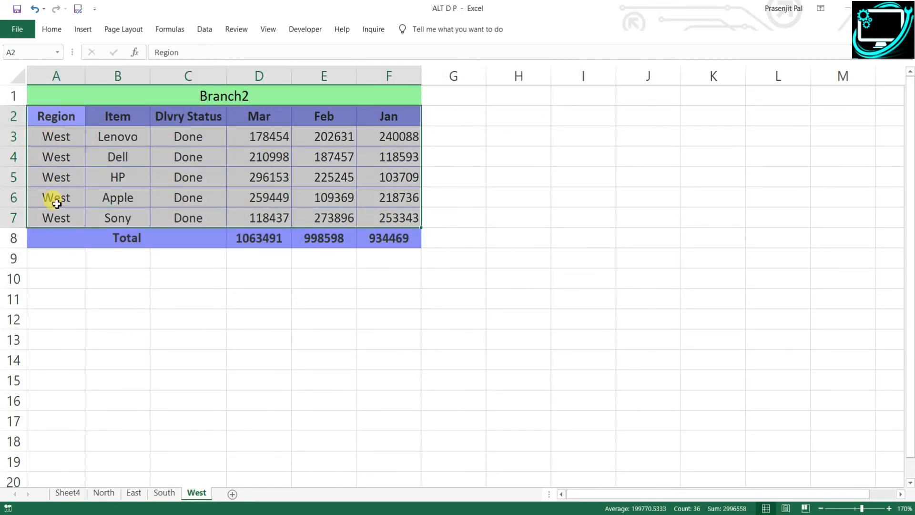
drag(128, 115, 378, 228)
click(67, 493)
click(478, 336)
drag(478, 337, 479, 368)
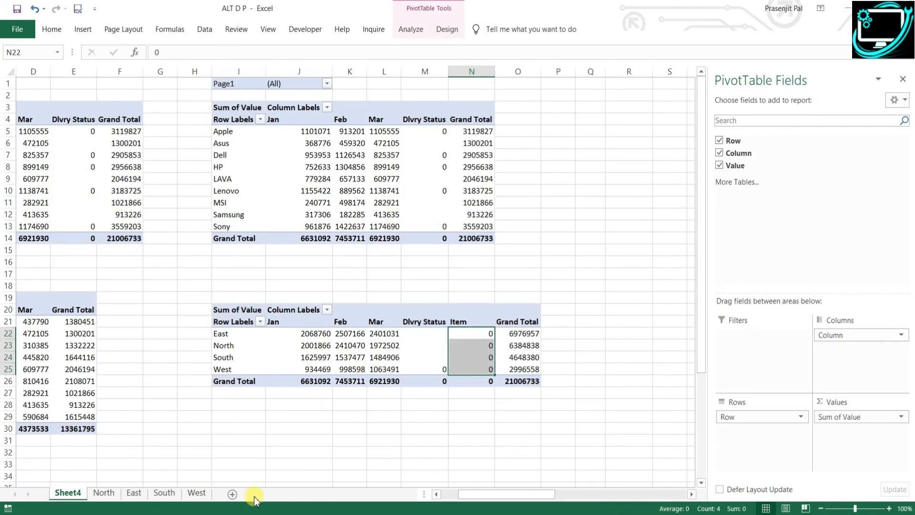
click(197, 493)
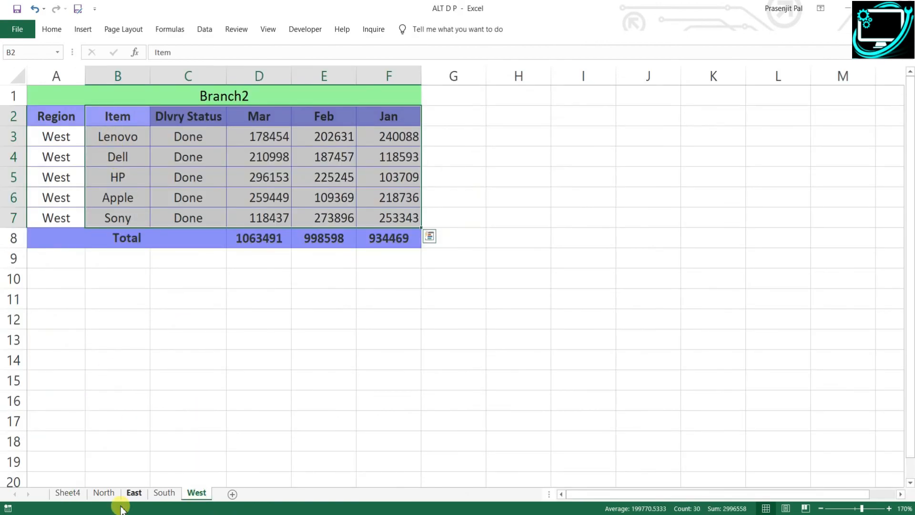
click(67, 493)
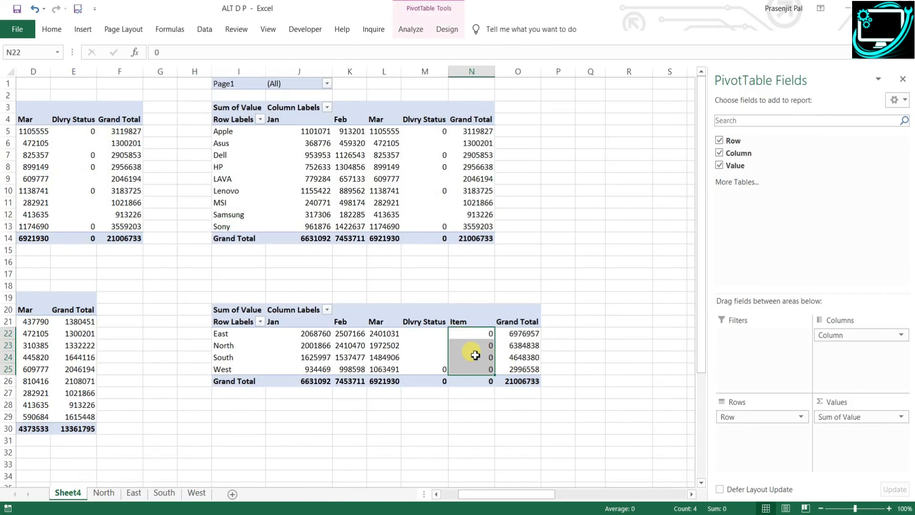
drag(477, 335, 478, 364)
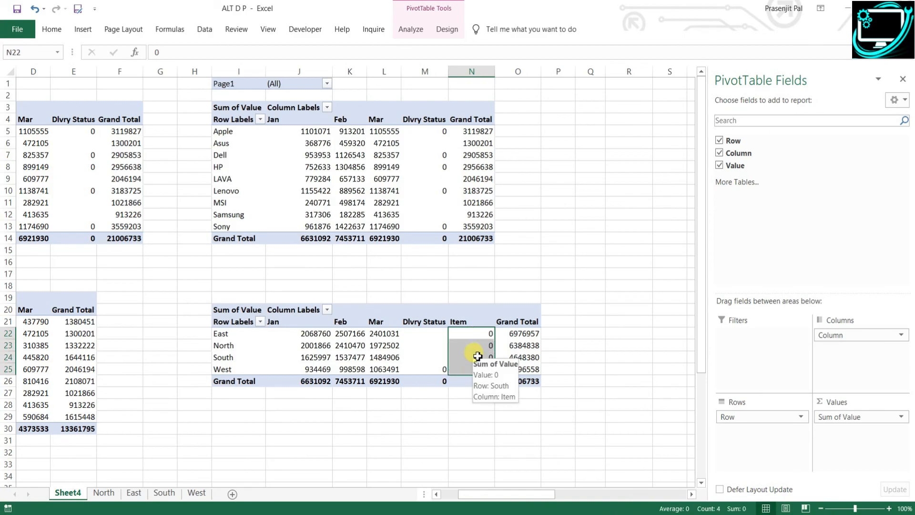